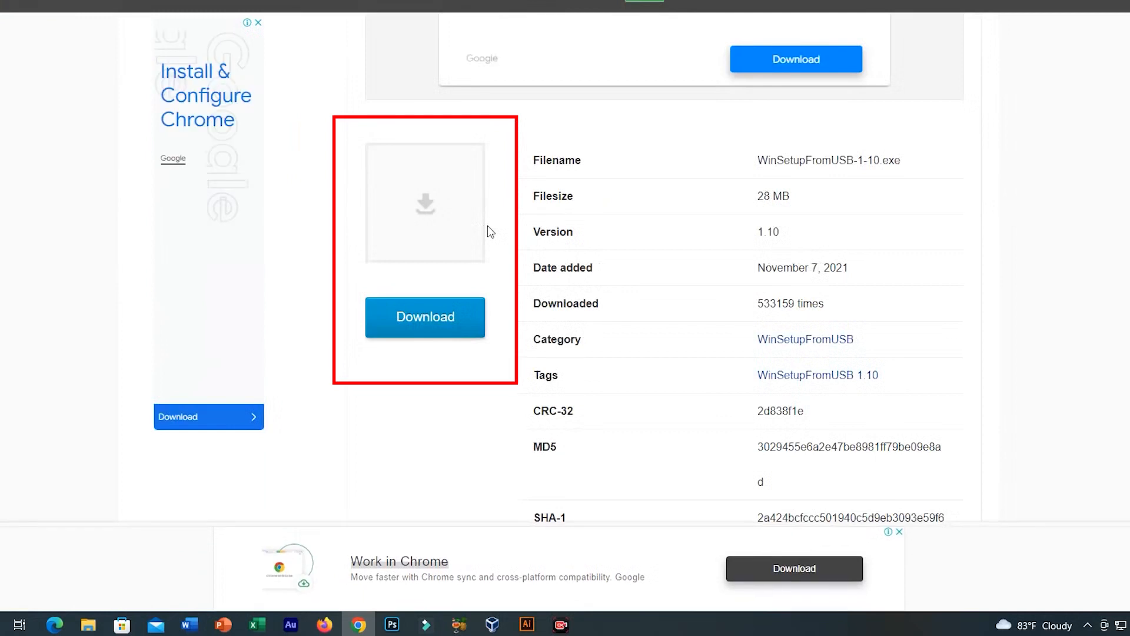
# - Download WinSetupFromUSB-1-10.exe and show the downloaded file in its folder
pyautogui.click(428, 319)
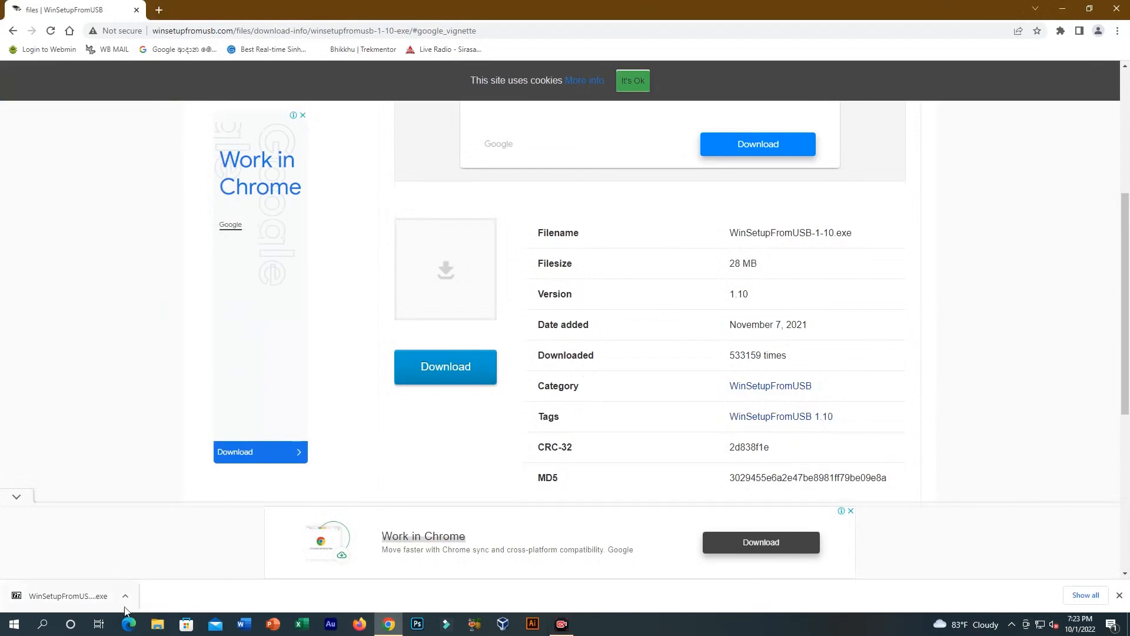
pyautogui.click(125, 596)
pyautogui.click(148, 566)
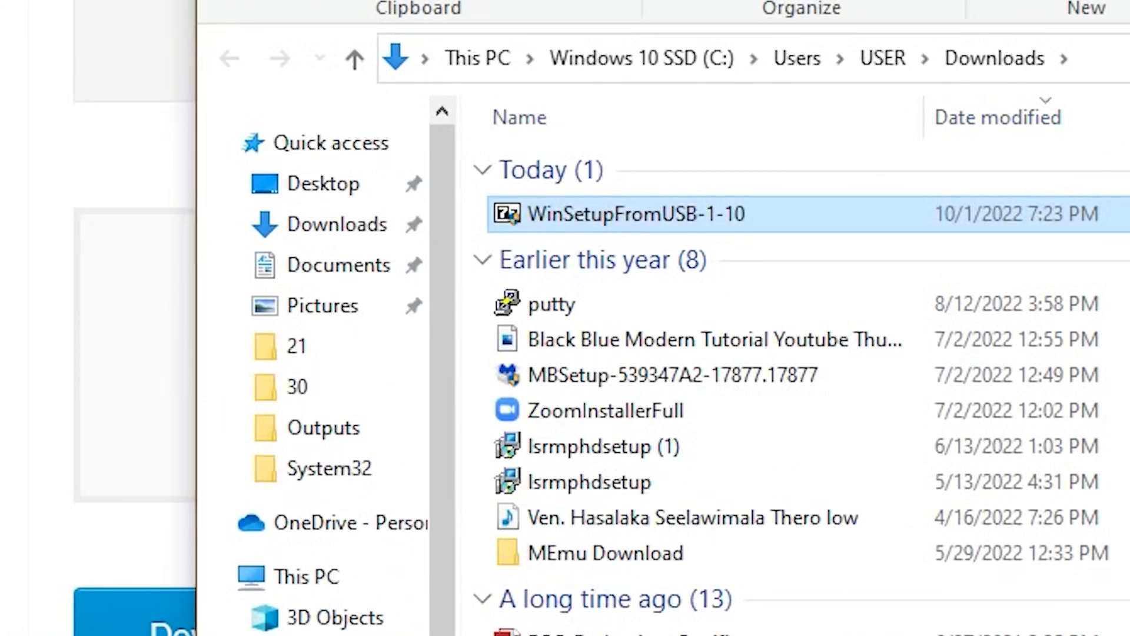
# - Run the downloaded WinSetupFromUSB-1-10 file as administrator and allow it to make changes to the device
pyautogui.doubleClick(558, 223)
pyautogui.rightClick(559, 224)
pyautogui.click(628, 290)
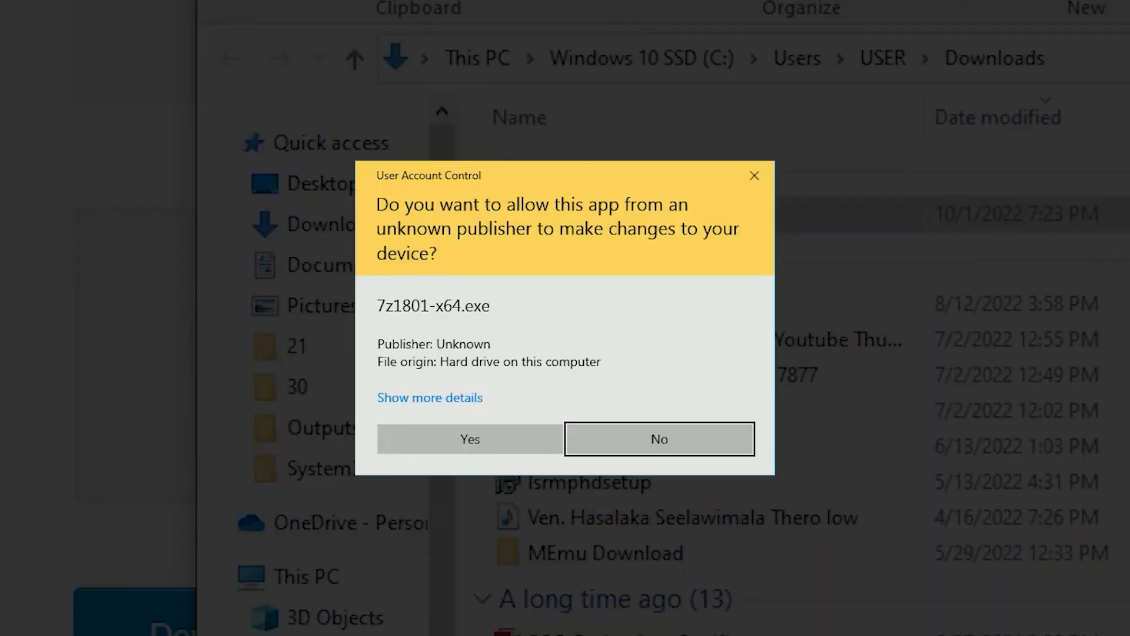
pyautogui.click(470, 438)
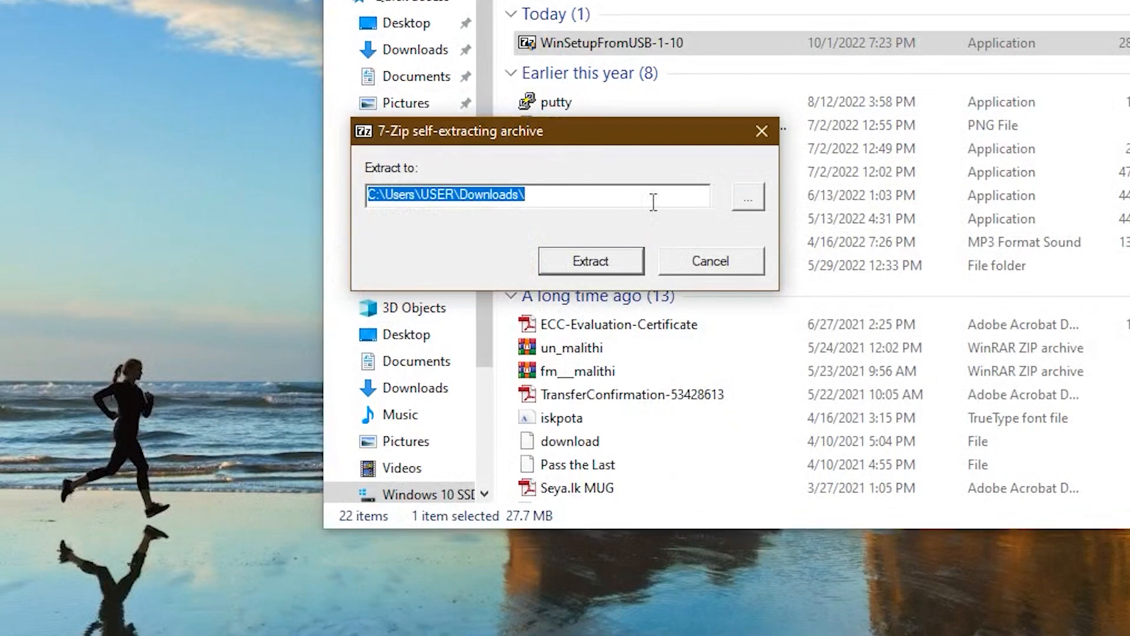
# - Create a new folder on the desktop, keeping its default name
pyautogui.rightClick(43, 77)
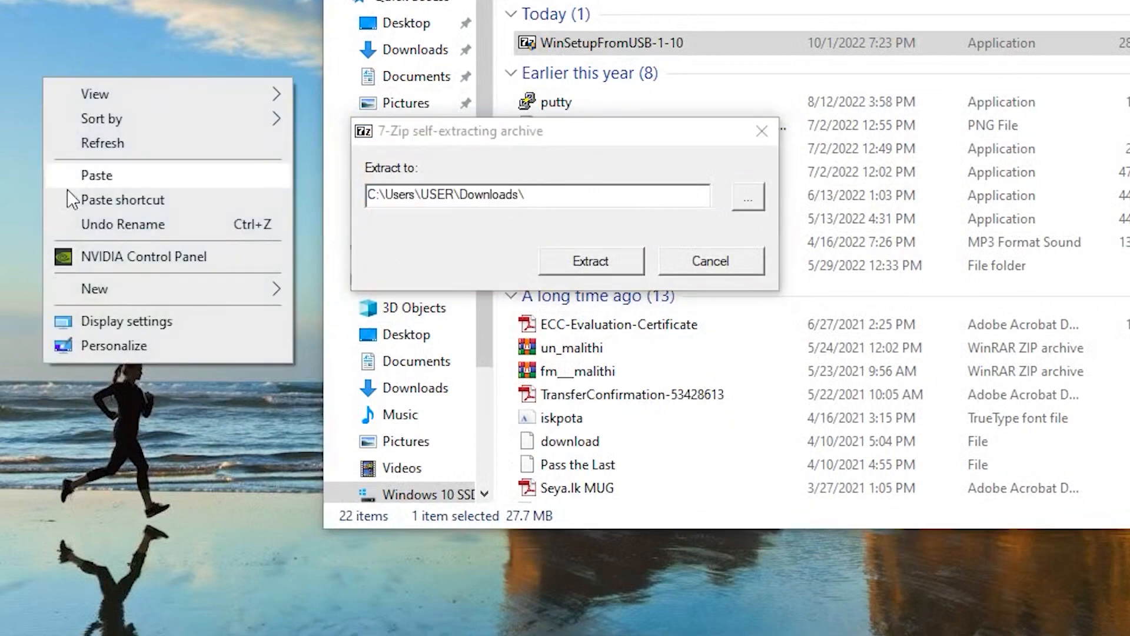
pyautogui.moveTo(186, 288)
pyautogui.click(358, 286)
pyautogui.press('Return')
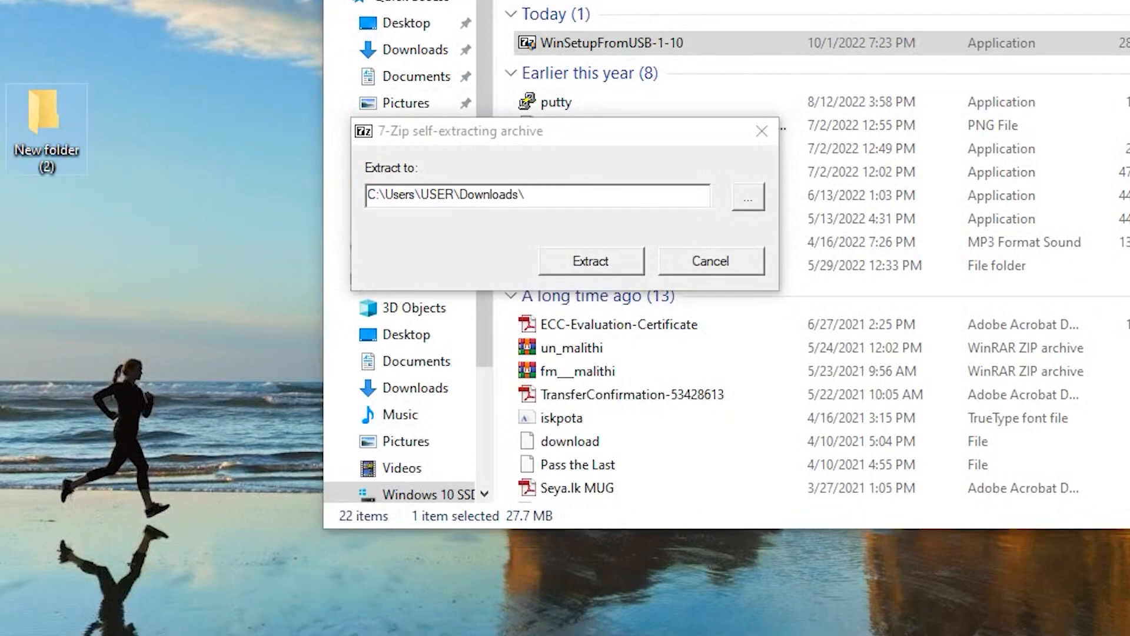
# - Extract the self-extracting archive into New folder (2) on the Desktop
pyautogui.click(593, 150)
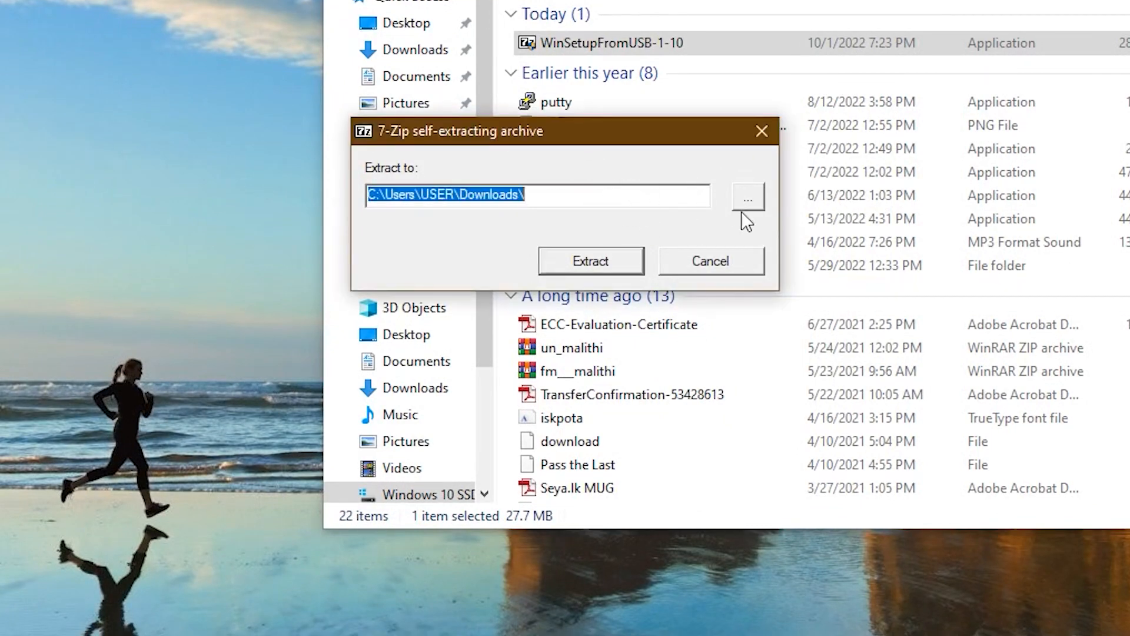
pyautogui.click(746, 198)
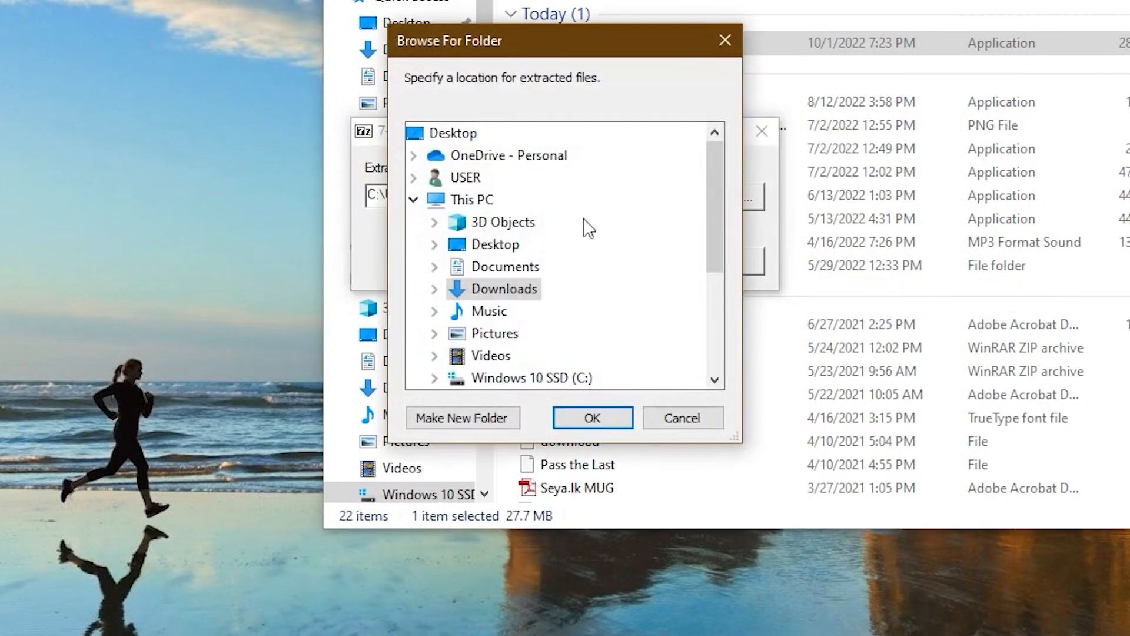
pyautogui.click(493, 246)
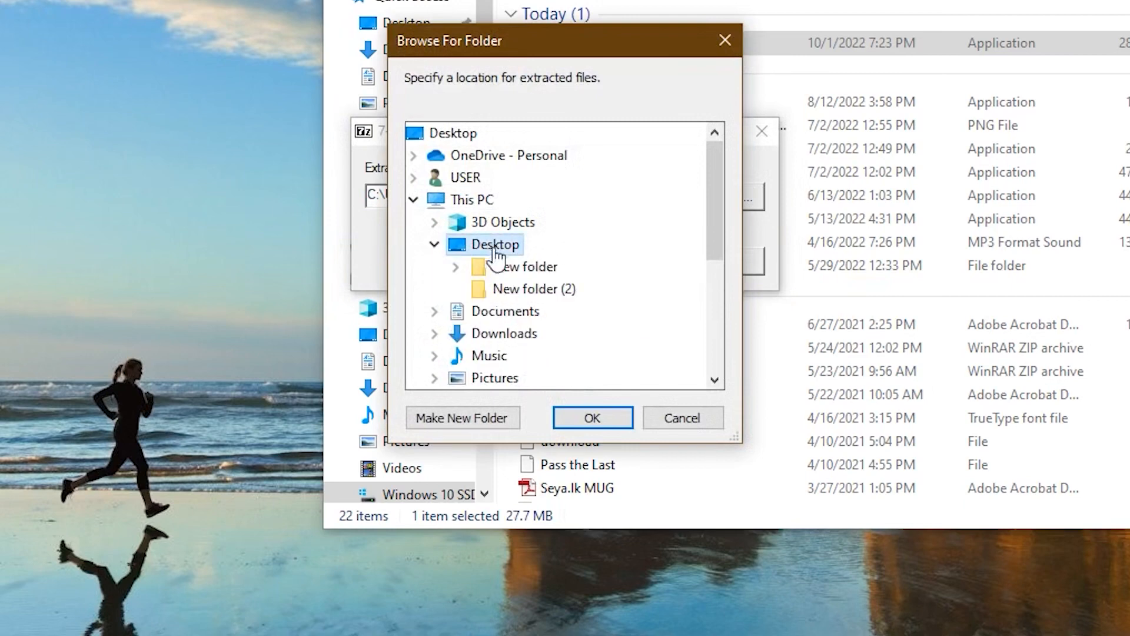
pyautogui.click(518, 288)
pyautogui.click(590, 419)
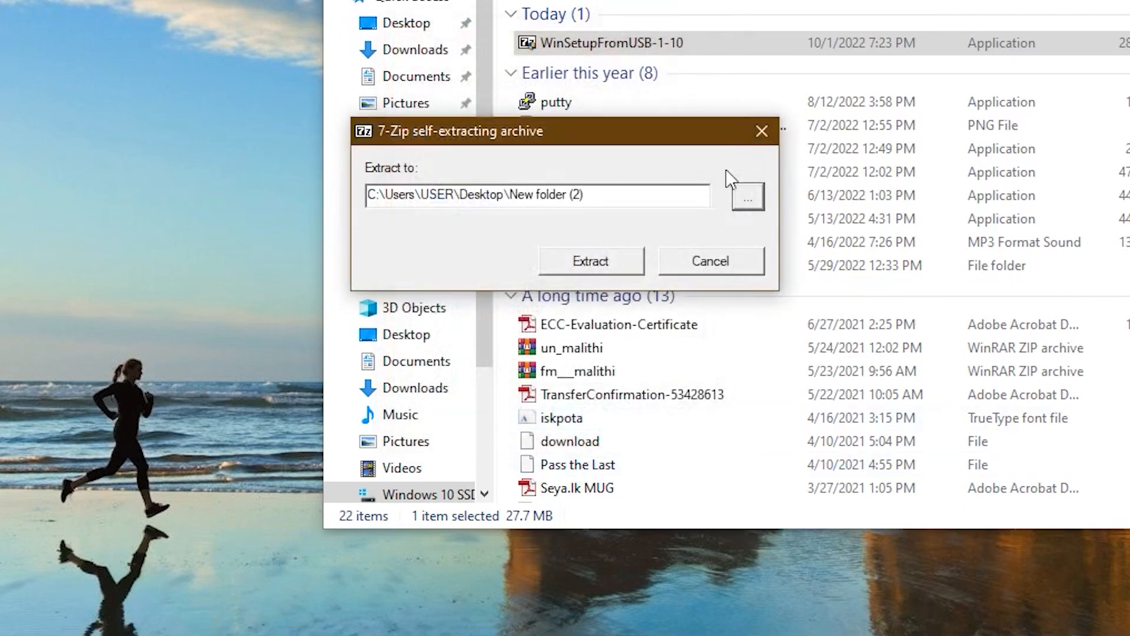
pyautogui.click(609, 251)
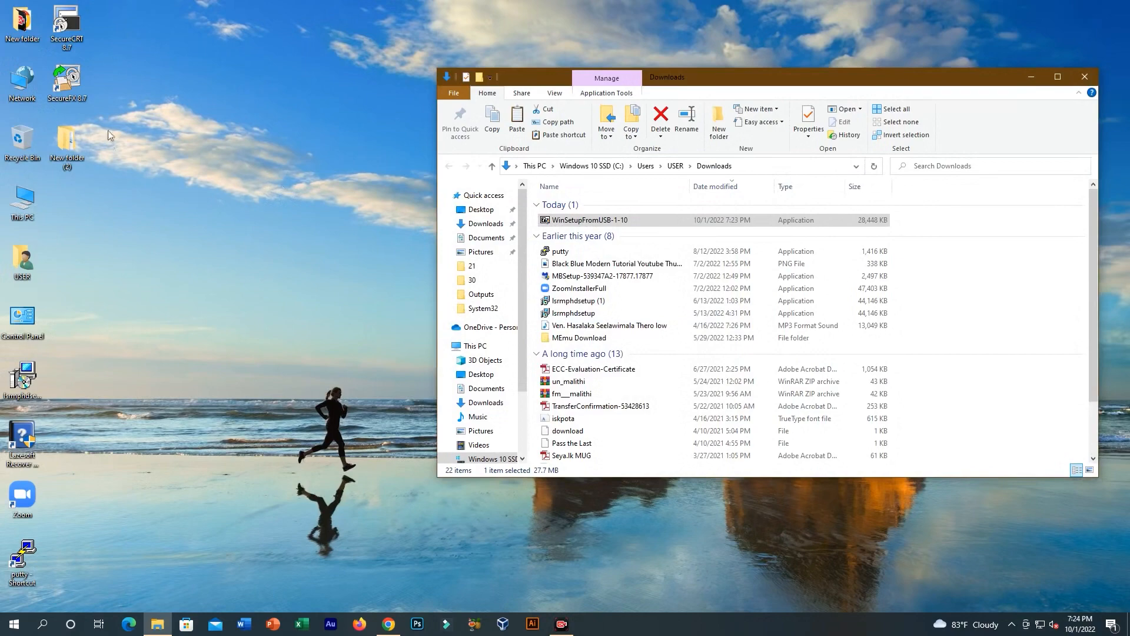
# - Open the extracted WinSetupFromUSB-1-10 folder inside New folder (2) on the desktop
pyautogui.doubleClick(65, 140)
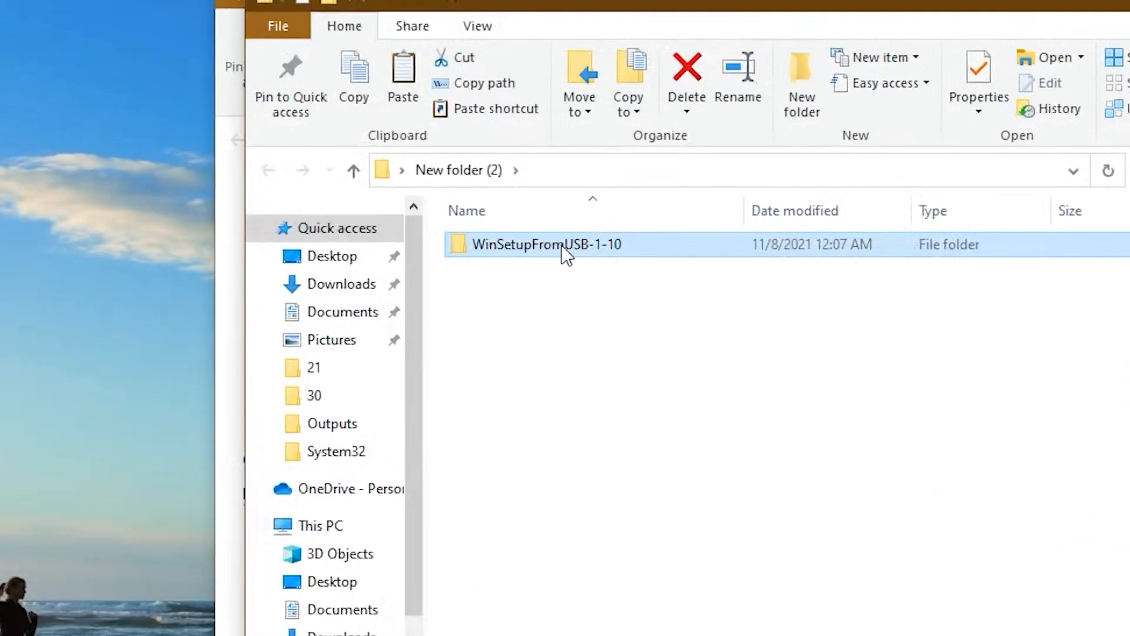
pyautogui.doubleClick(617, 221)
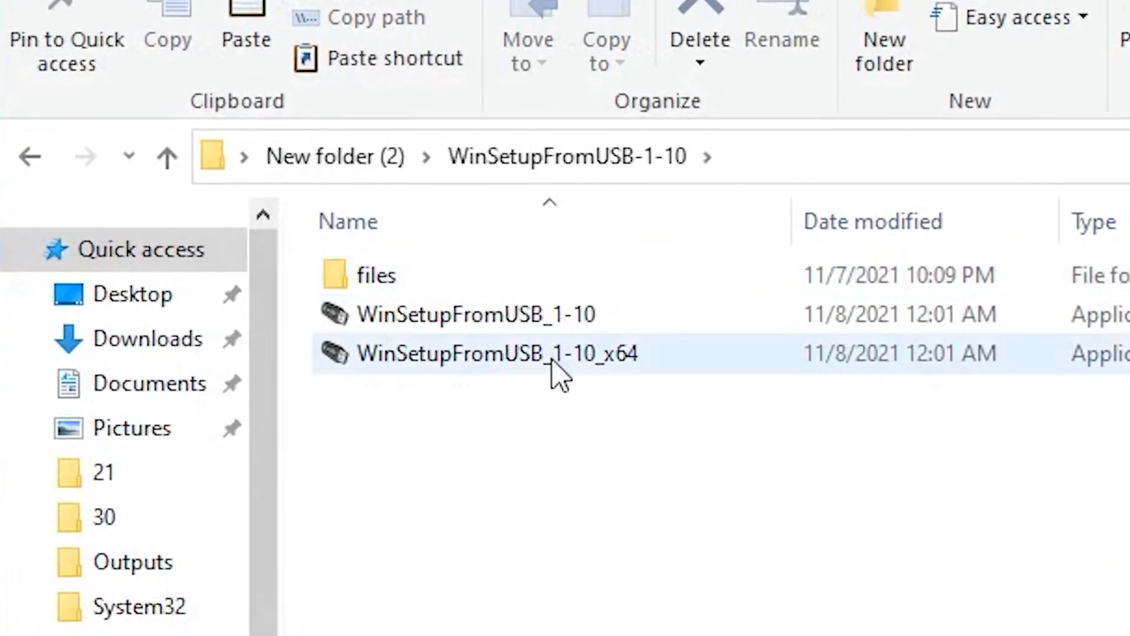
pyautogui.moveTo(701, 598); pyautogui.dragTo(515, 272)
pyautogui.click(641, 442)
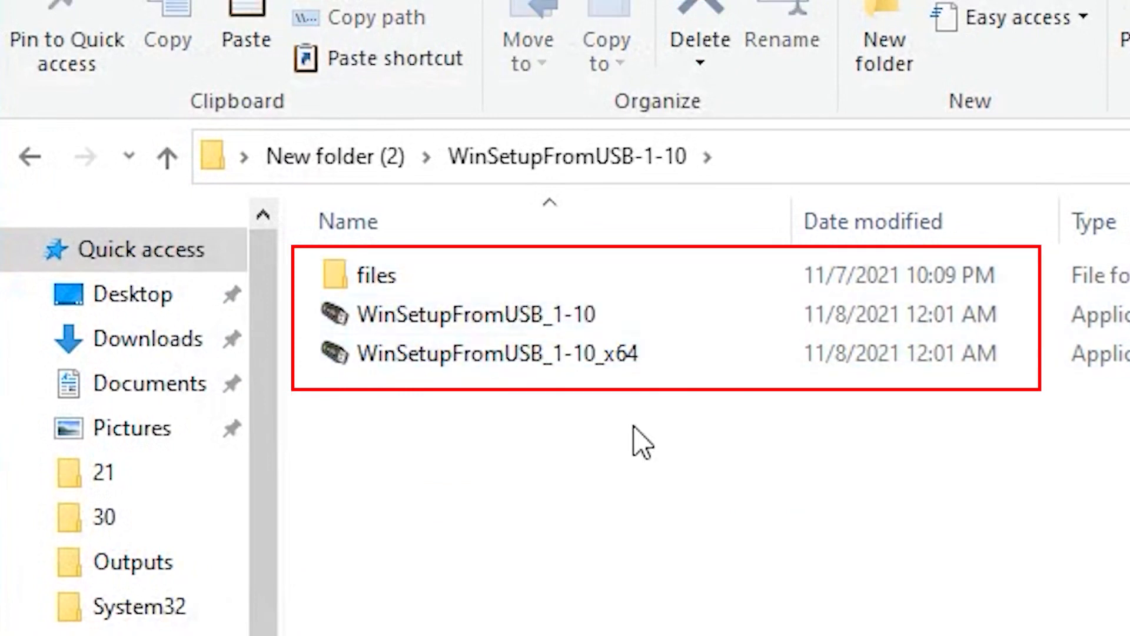
# - Run the 64-bit program WinSetupFromUSB_1-10_x64 as administrator
pyautogui.moveTo(603, 366)
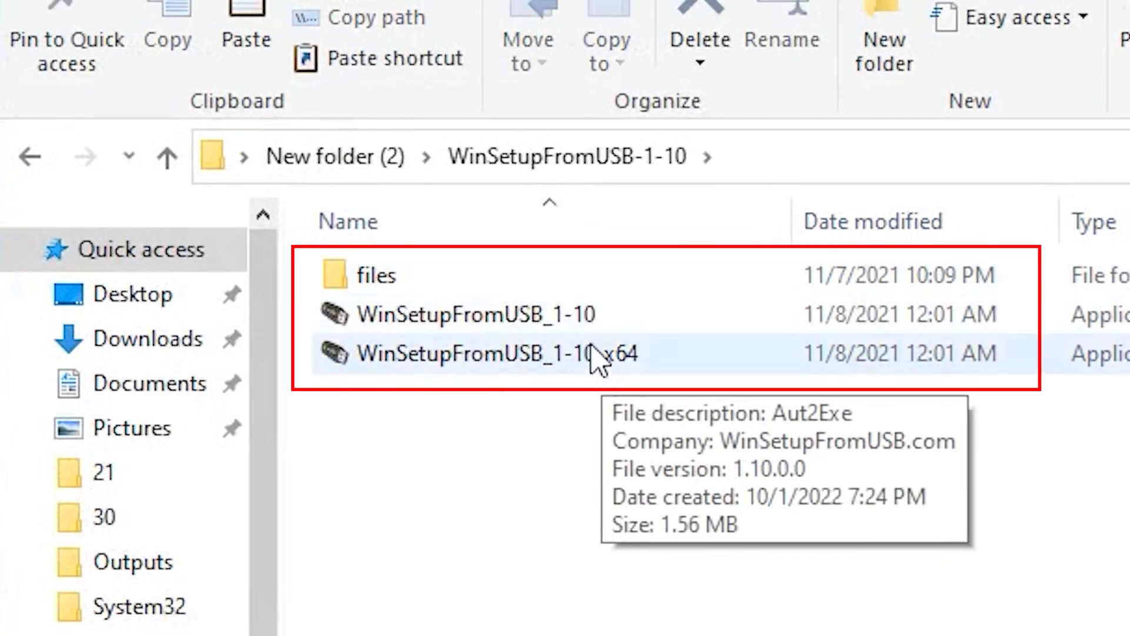
pyautogui.click(553, 353)
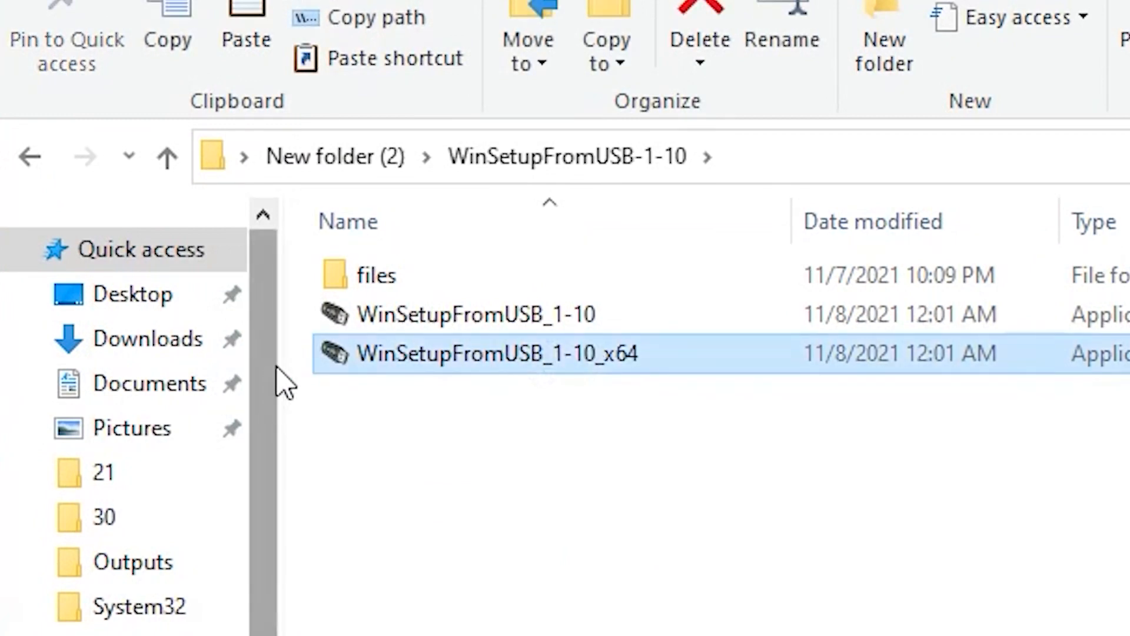
pyautogui.rightClick(406, 366)
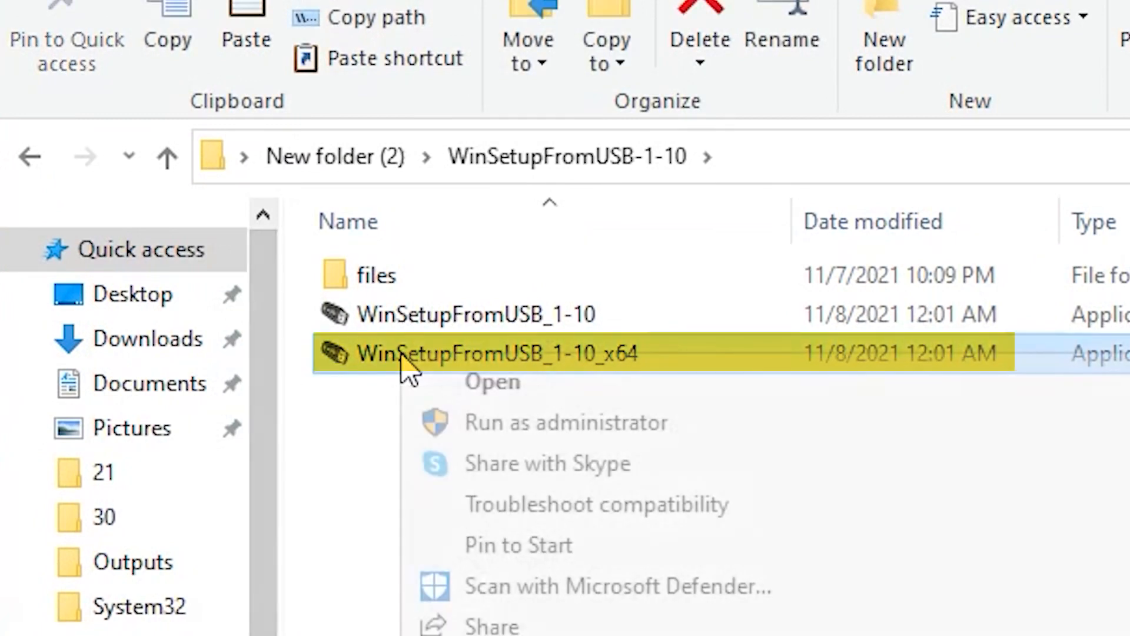
pyautogui.click(475, 422)
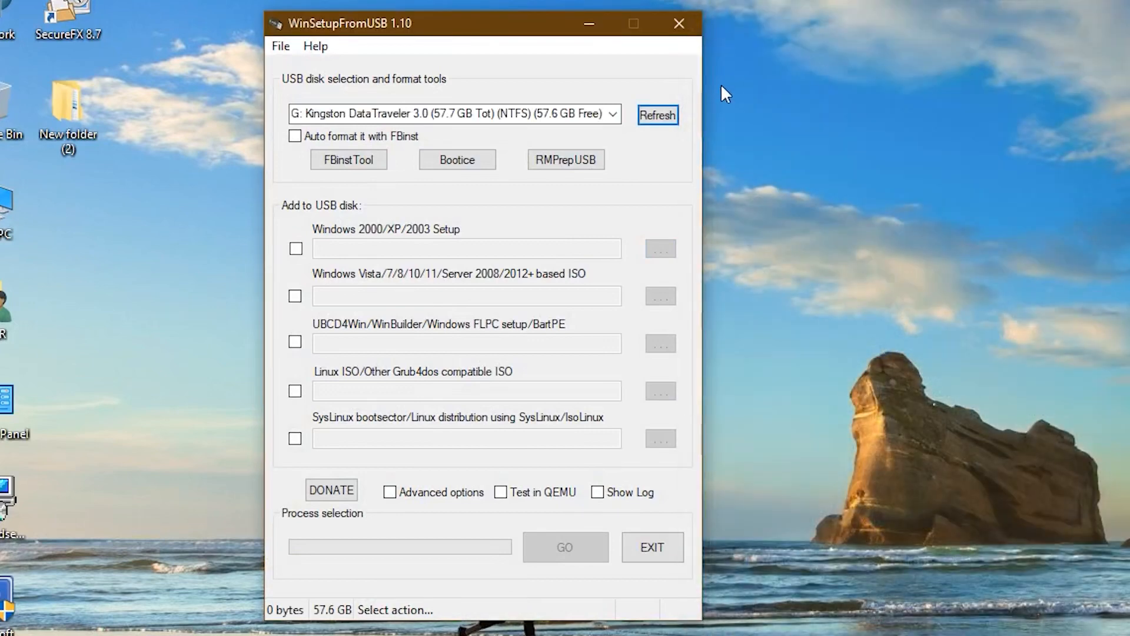
# - Enable automatic formatting of the Kingston USB disk with FBinst, using the NTFS file system
pyautogui.moveTo(338, 31); pyautogui.dragTo(613, 47)
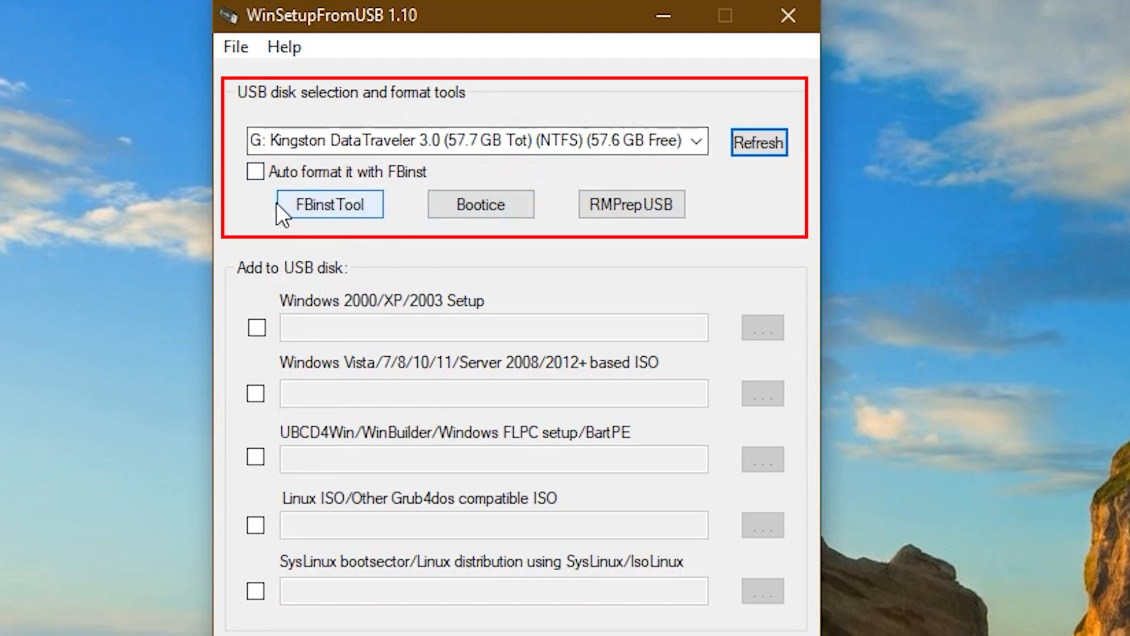
pyautogui.click(257, 172)
pyautogui.click(420, 208)
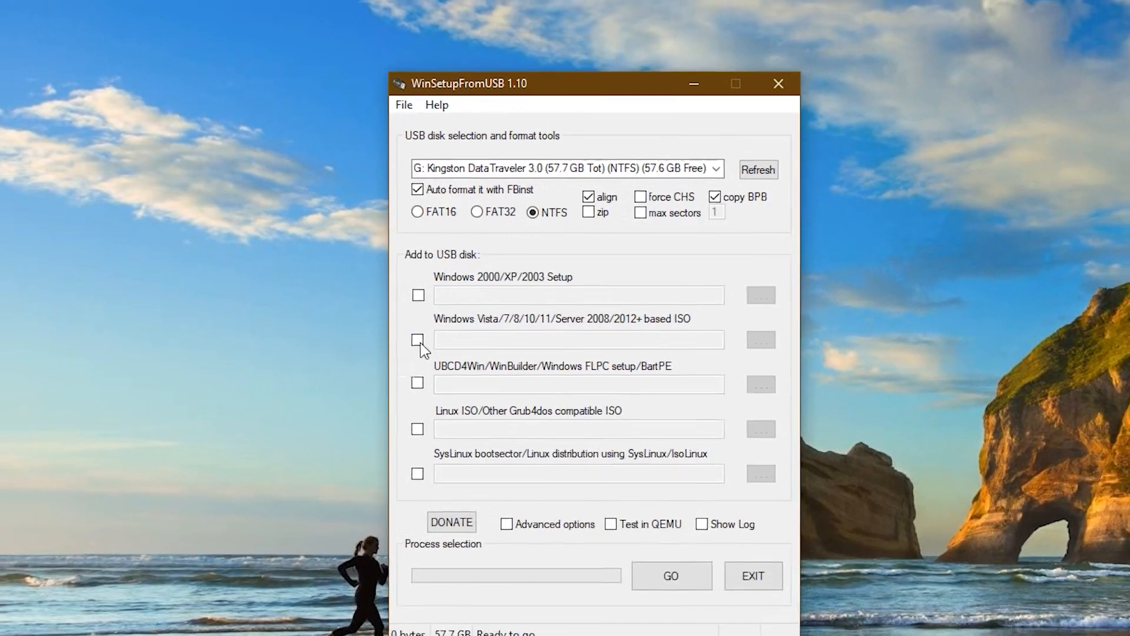
# - Enable the Windows Vista/7/8/10/11/Server 2008/2012+ source and select the Win10_21H2_English_x64 ISO from D:\SW\Windows 10 H2
pyautogui.click(255, 394)
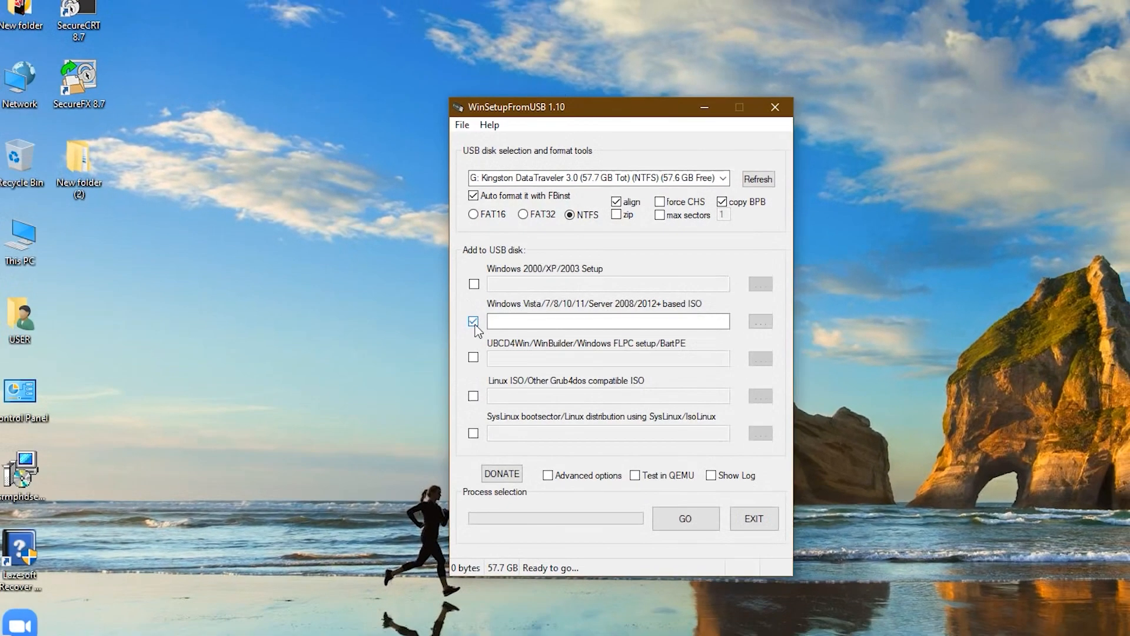
pyautogui.click(761, 322)
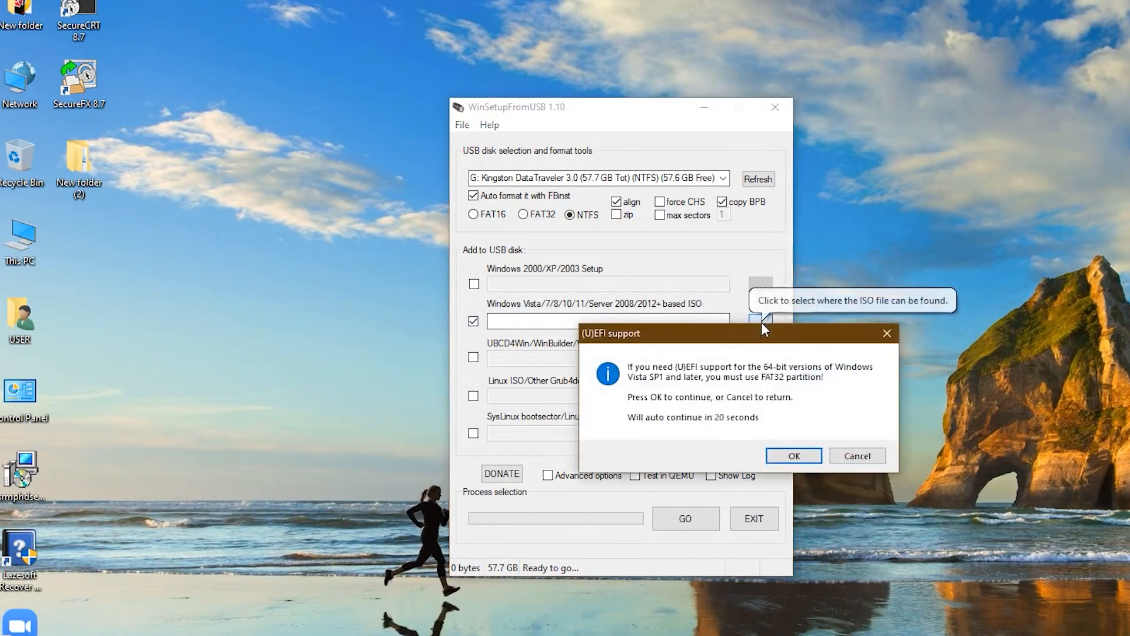
pyautogui.click(791, 462)
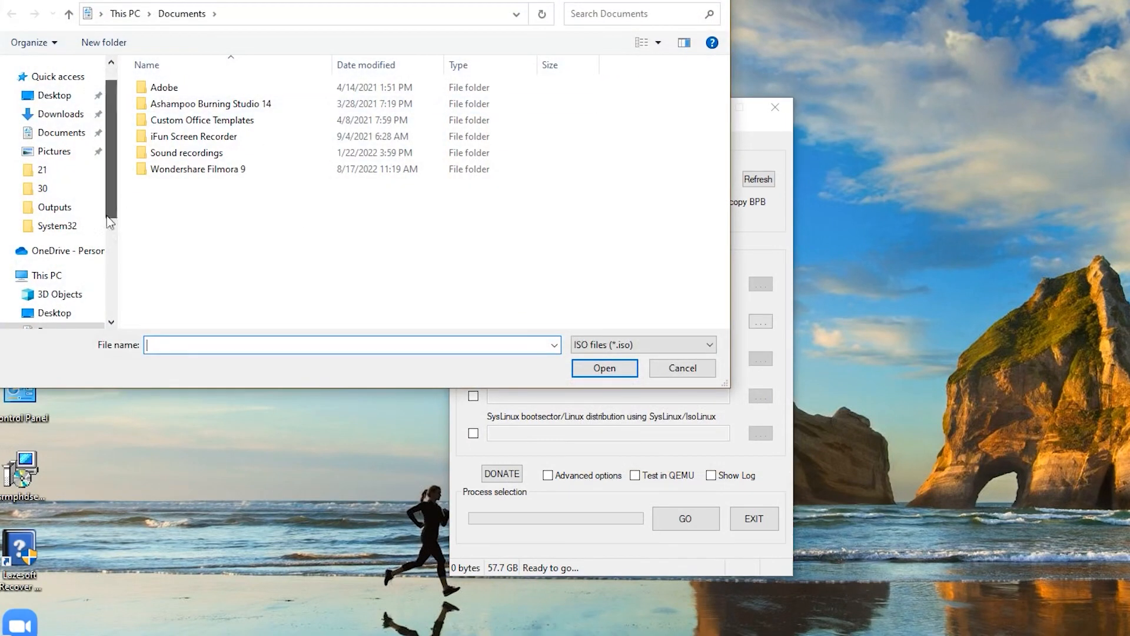
pyautogui.scroll(-6, 98, 284)
pyautogui.click(70, 220)
pyautogui.click(180, 299)
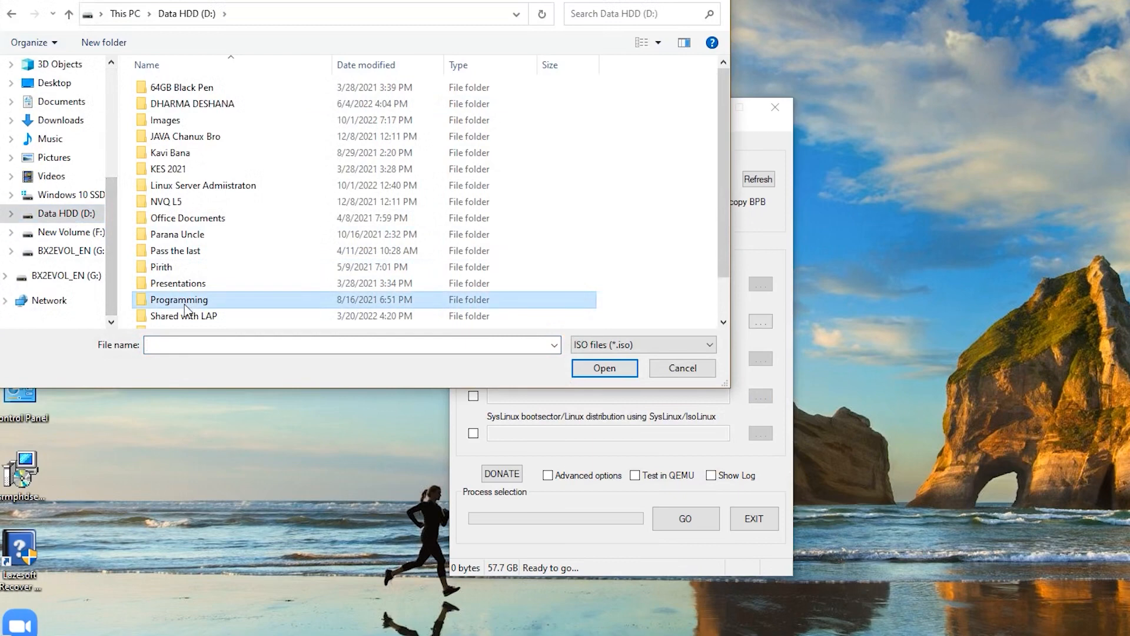
pyautogui.scroll(-1, 187, 293)
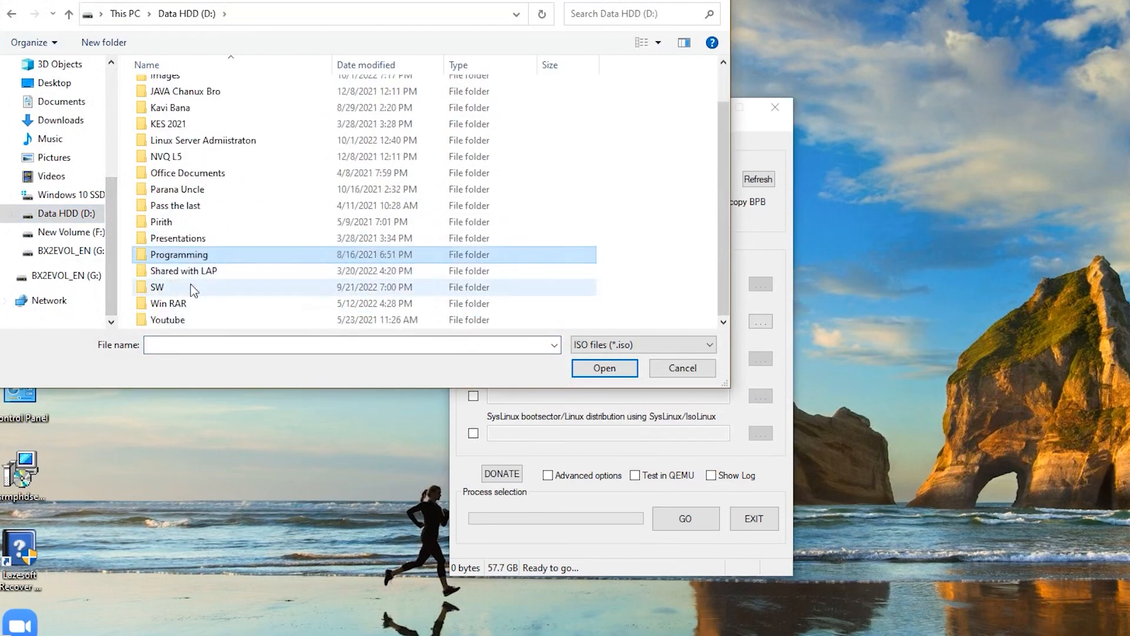
pyautogui.doubleClick(187, 287)
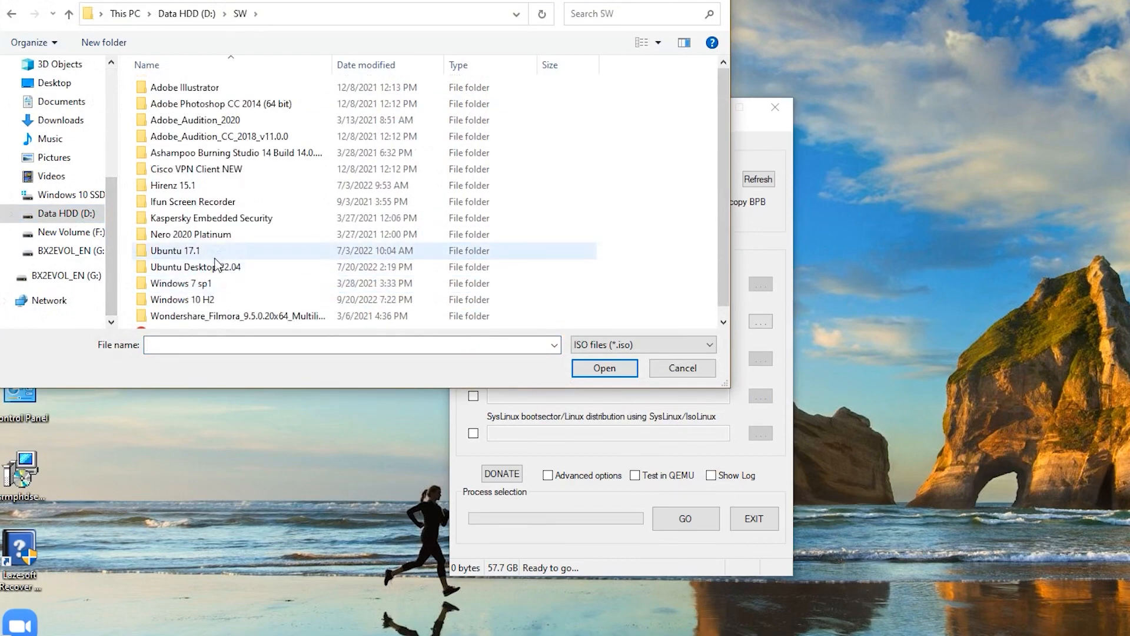
pyautogui.doubleClick(207, 299)
pyautogui.click(219, 105)
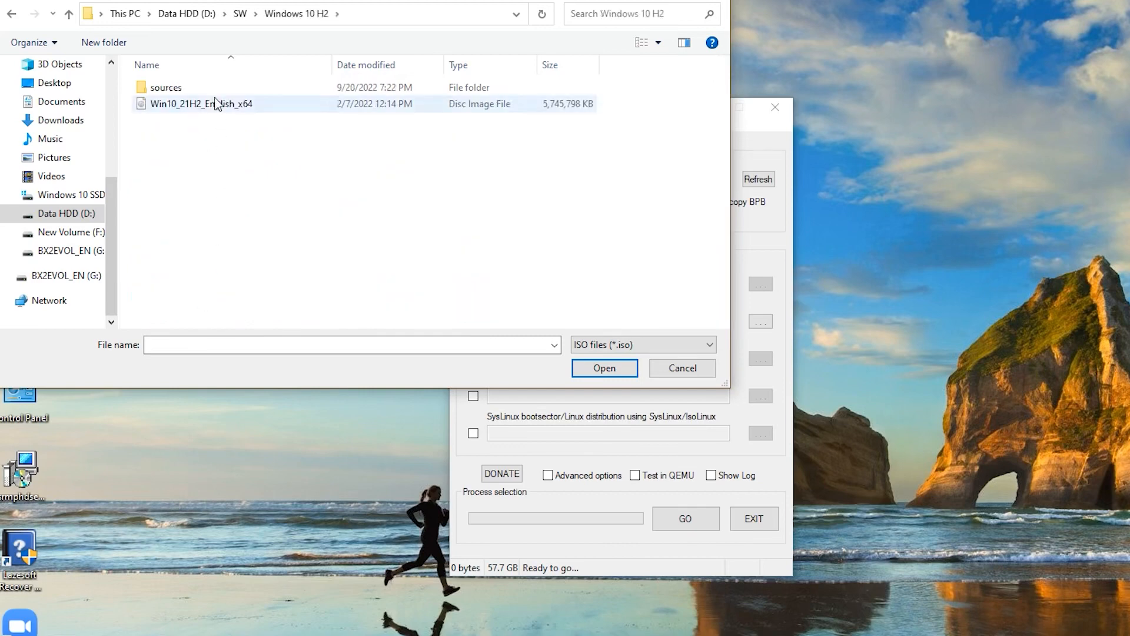
pyautogui.click(595, 369)
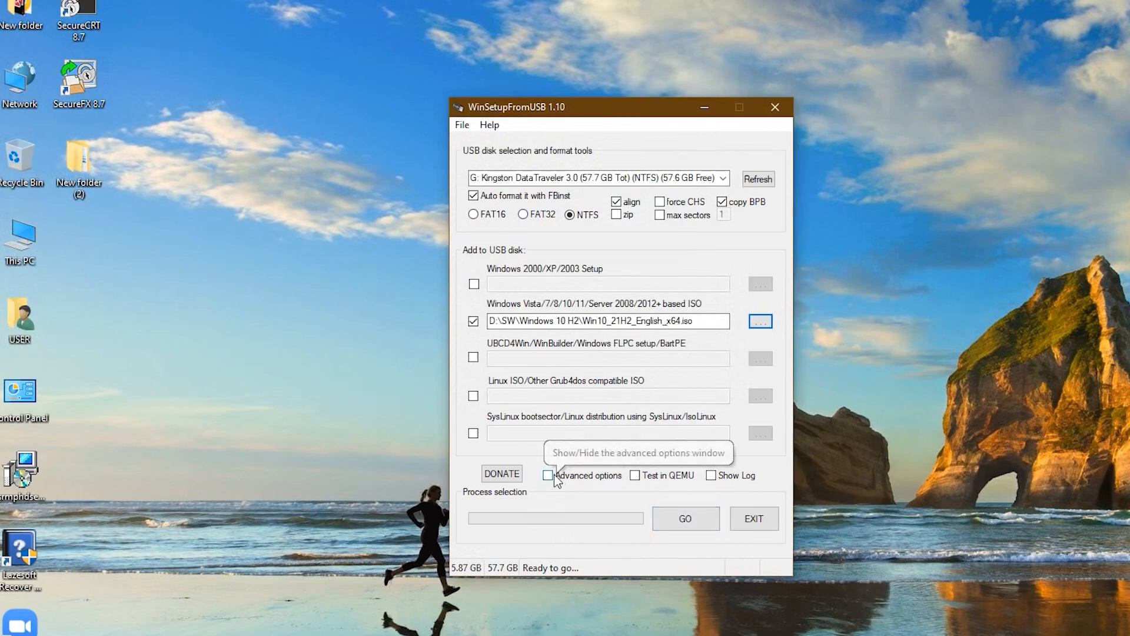
# - Enable custom menu names for Vista/7/8/Server Source in the advanced options, recheck the setting and close the options
pyautogui.click(530, 478)
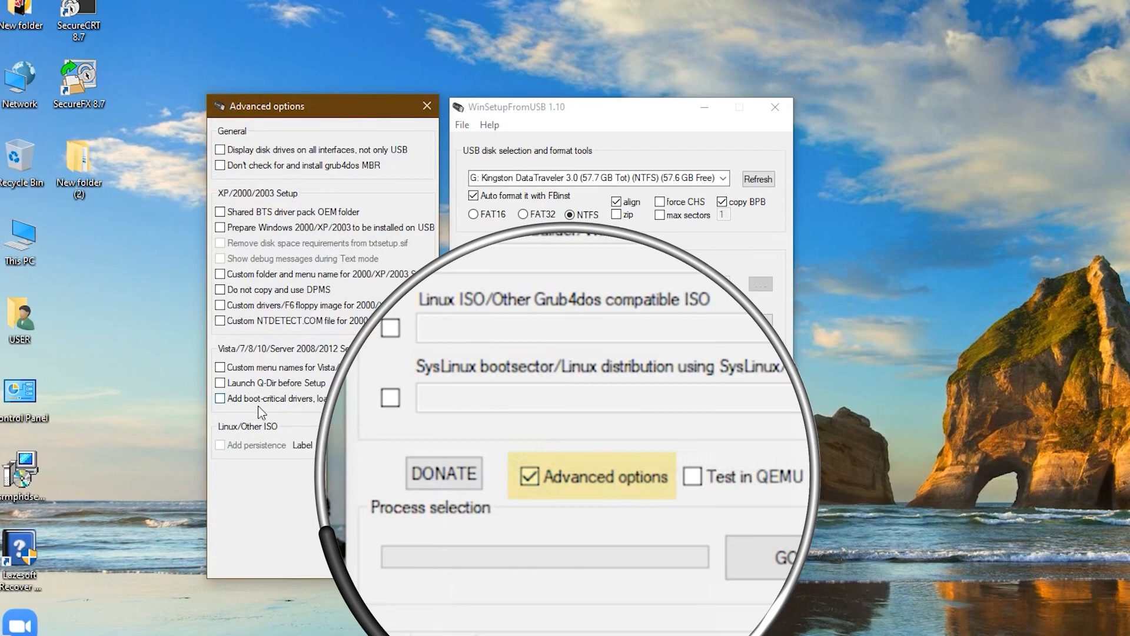
pyautogui.click(168, 382)
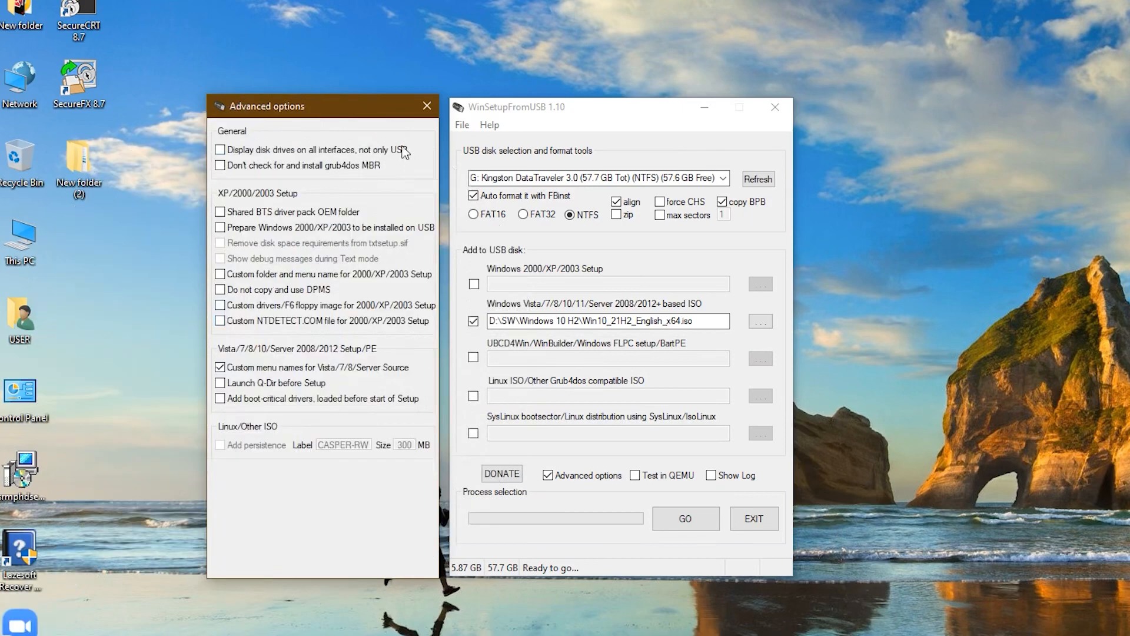
pyautogui.click(428, 107)
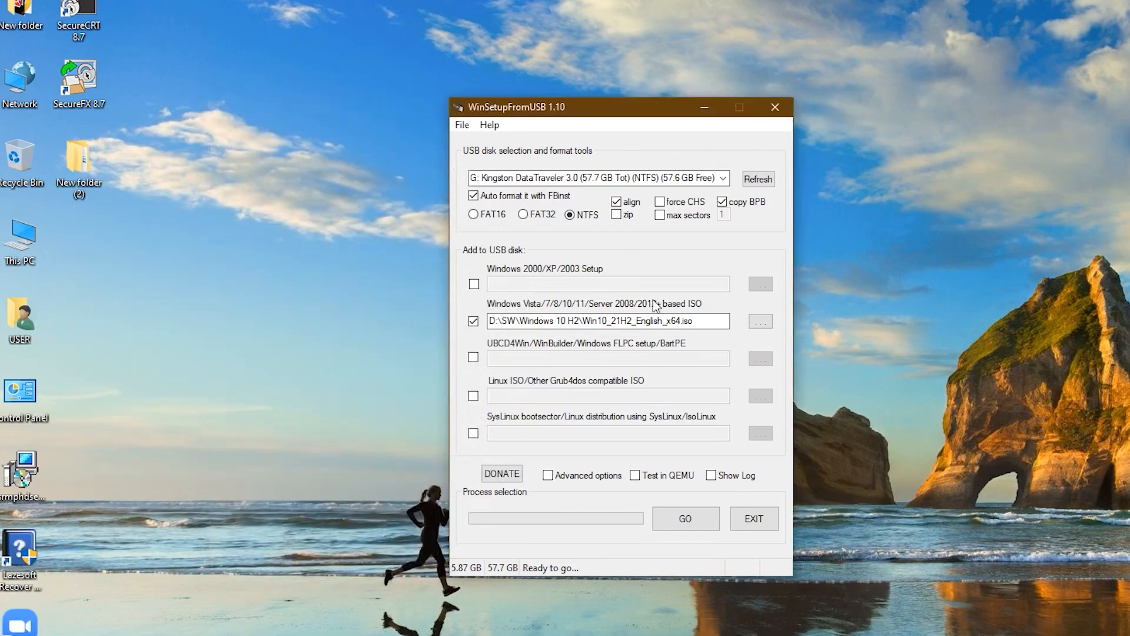
pyautogui.click(566, 478)
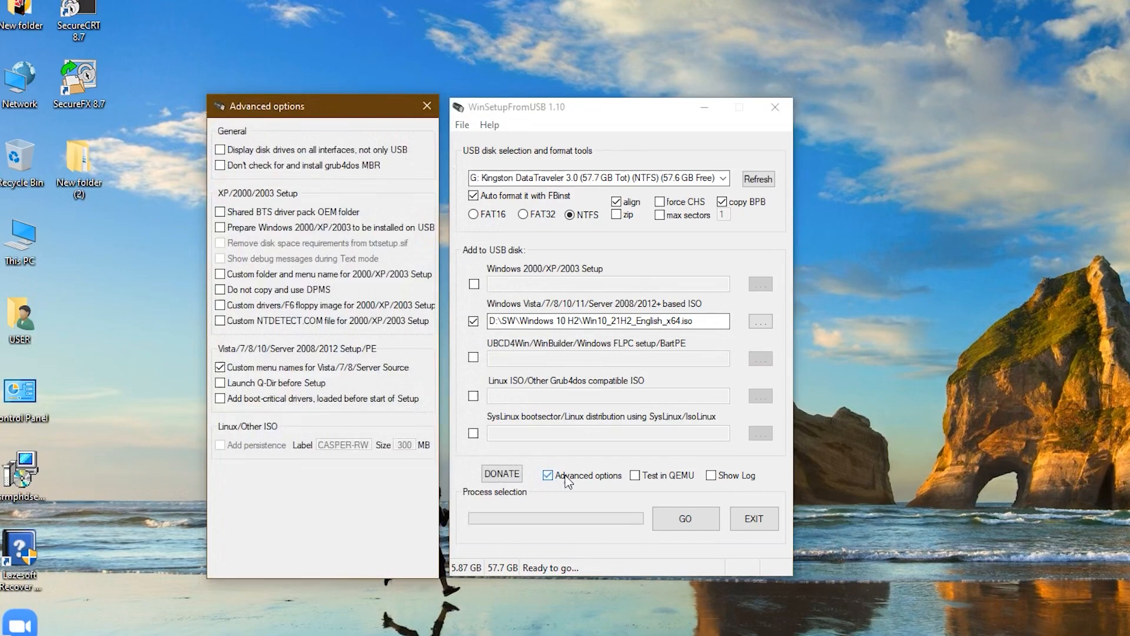
pyautogui.click(428, 107)
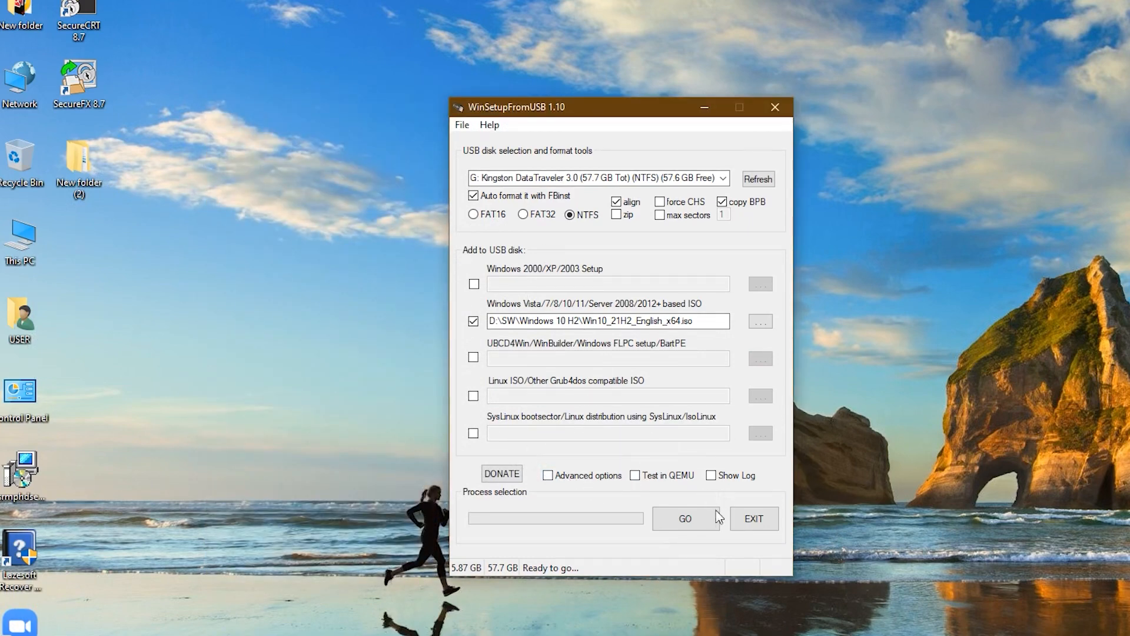
# - Start creating the bootable USB and agree to both warnings about erasing, repartitioning and reformatting the Kingston DataTraveler
pyautogui.click(684, 526)
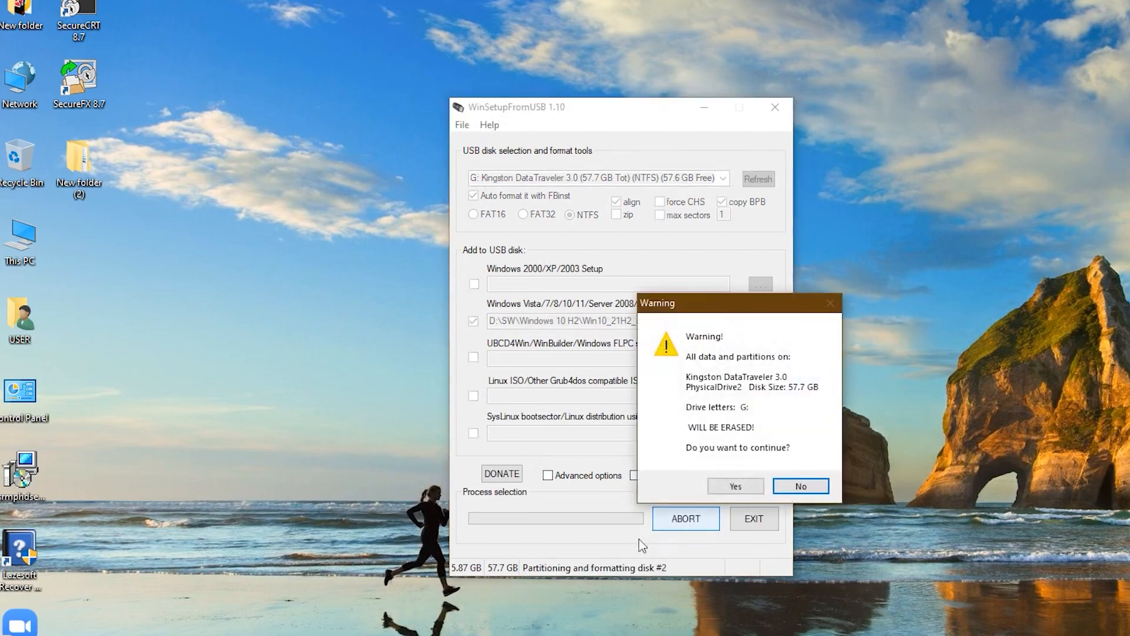
pyautogui.moveTo(702, 311); pyautogui.dragTo(480, 248)
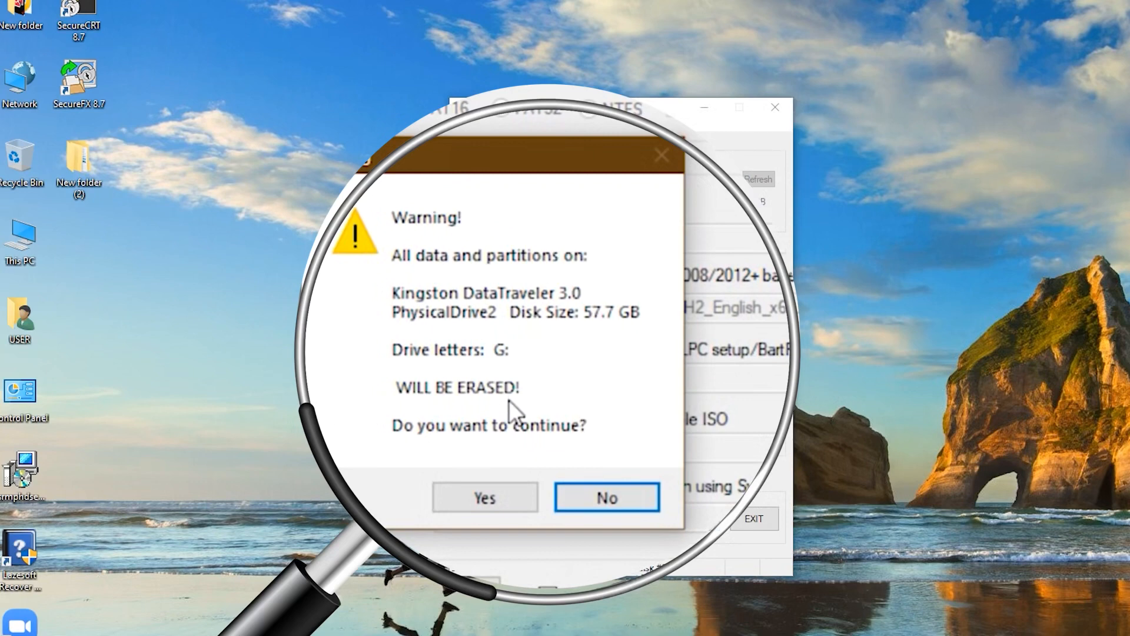
pyautogui.click(504, 501)
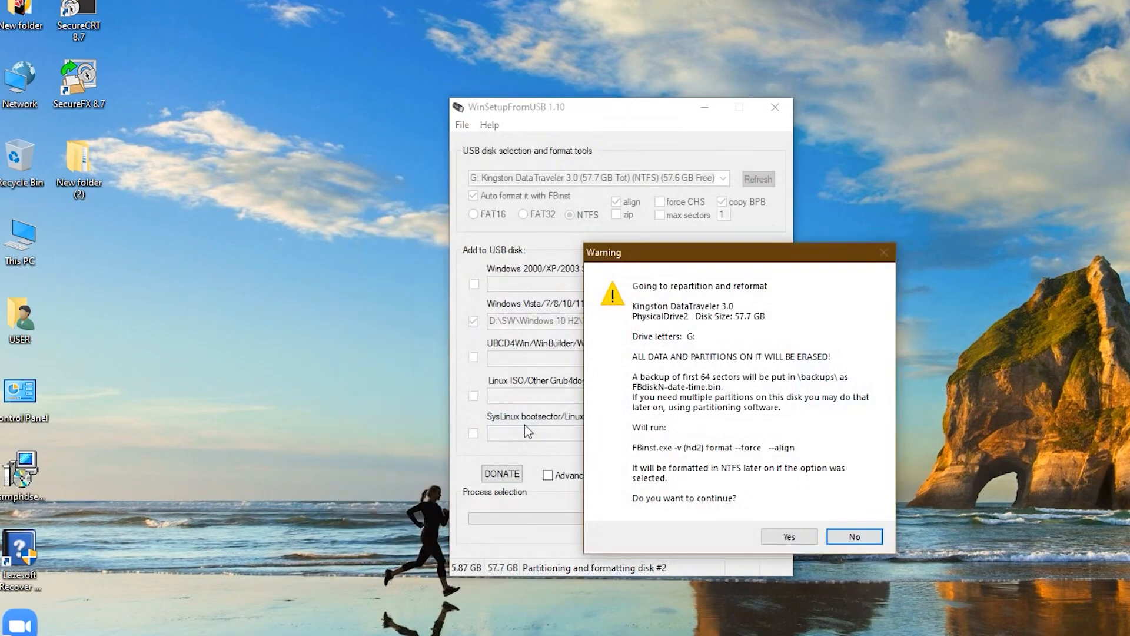
pyautogui.moveTo(660, 256); pyautogui.dragTo(277, 148)
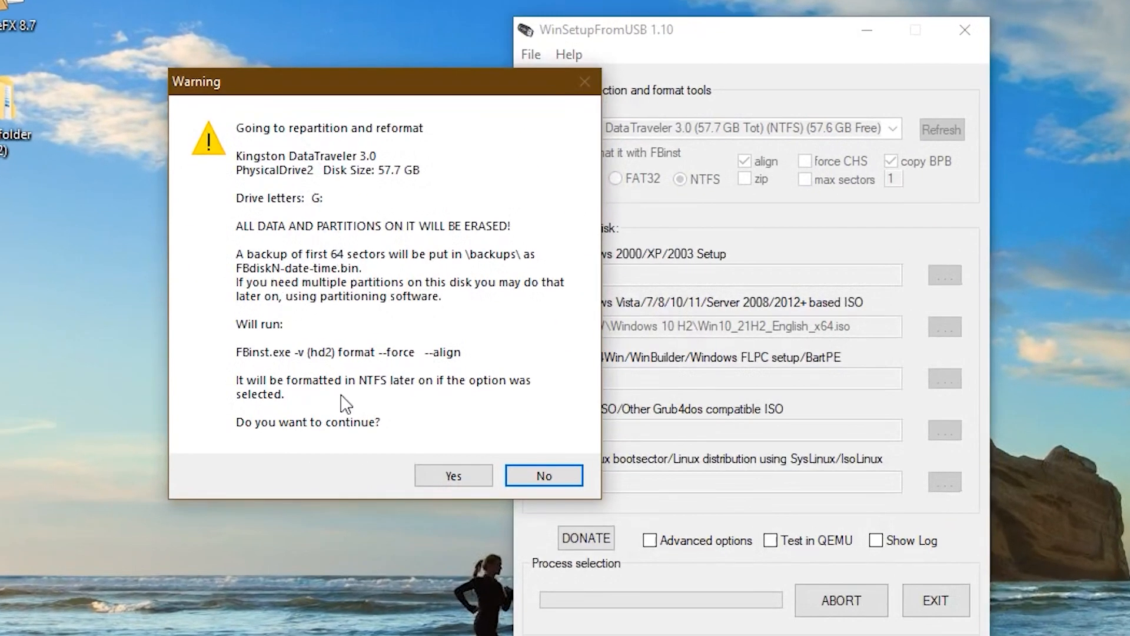
pyautogui.click(455, 476)
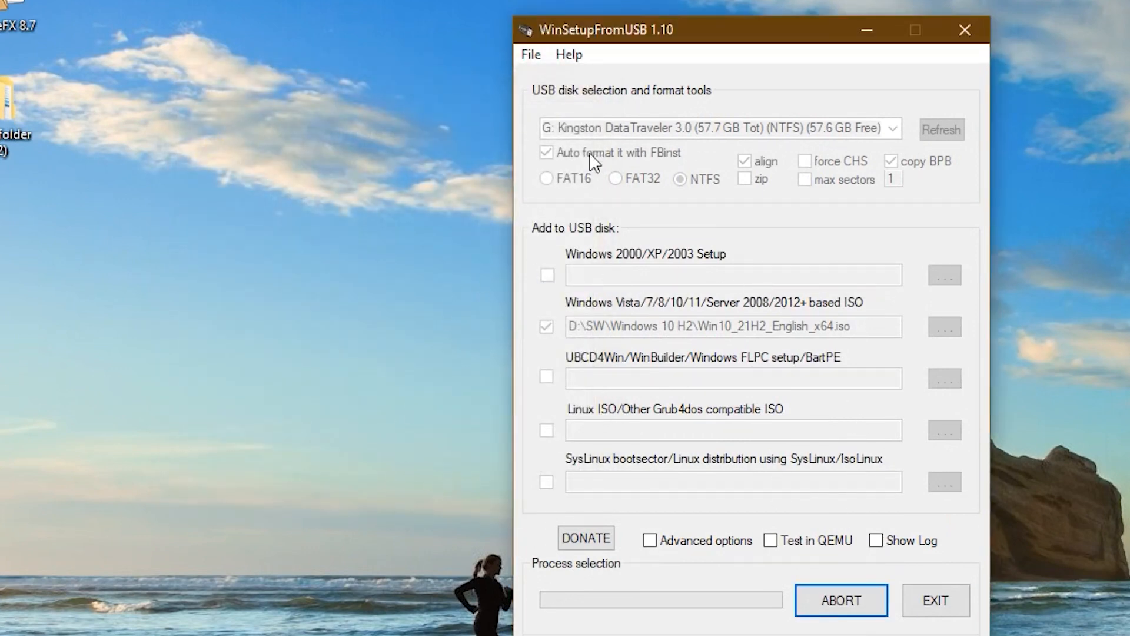
pyautogui.moveTo(640, 42); pyautogui.dragTo(628, 1)
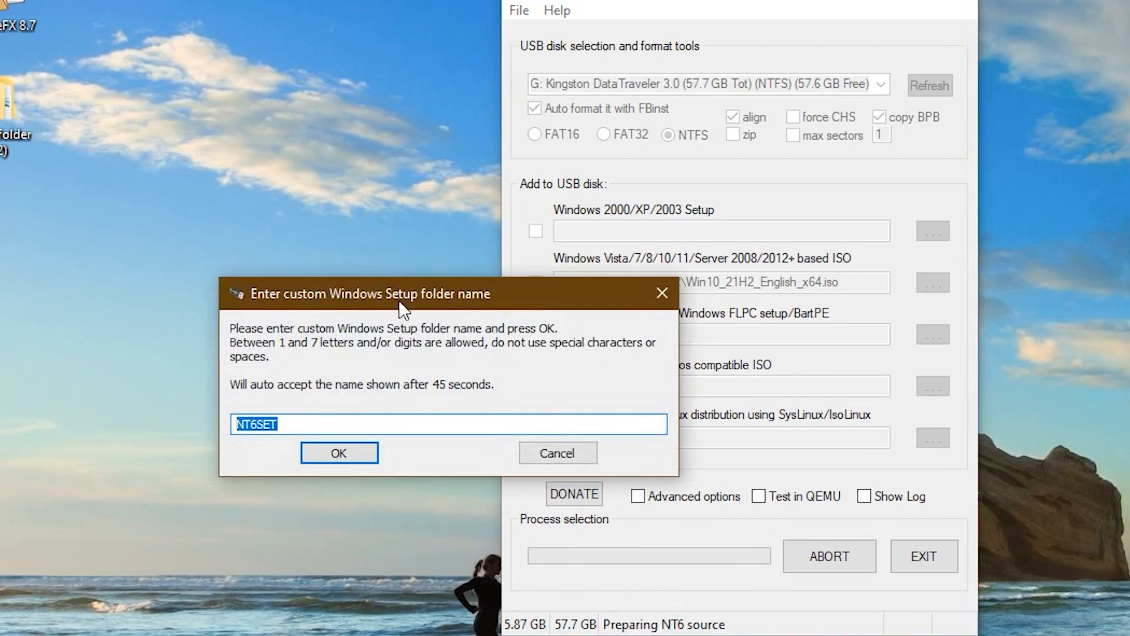
# - Name the Windows Setup folder Win10 and its boot menu entry "Windows 10", and dismiss the completion notice once the job ends
pyautogui.moveTo(397, 300); pyautogui.dragTo(386, 251)
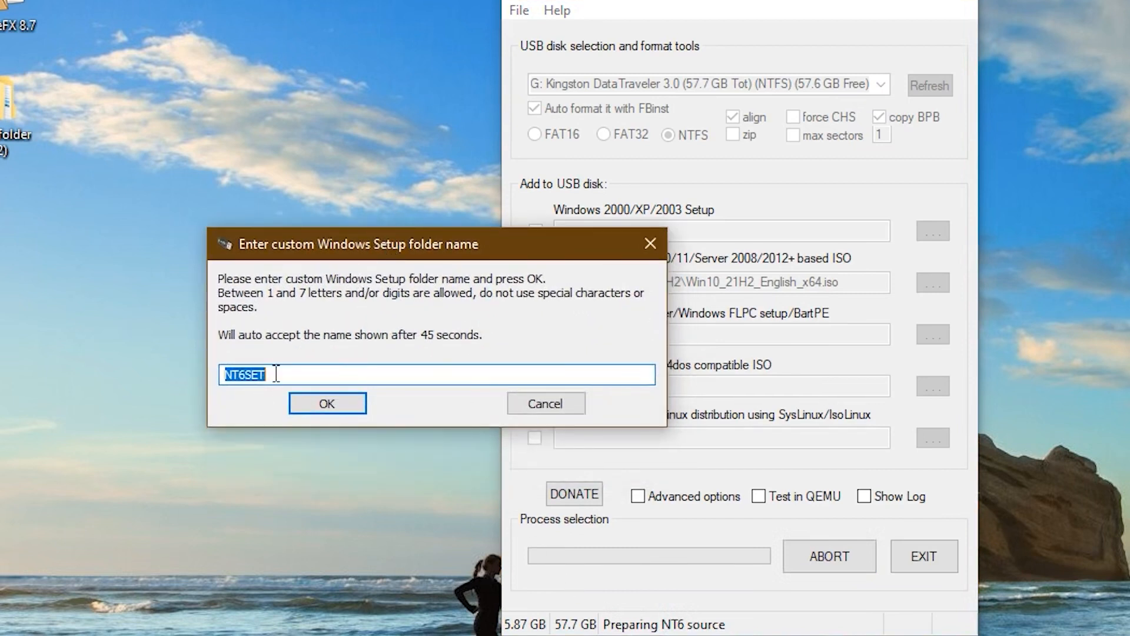
pyautogui.write('Win10')
pyautogui.click(318, 404)
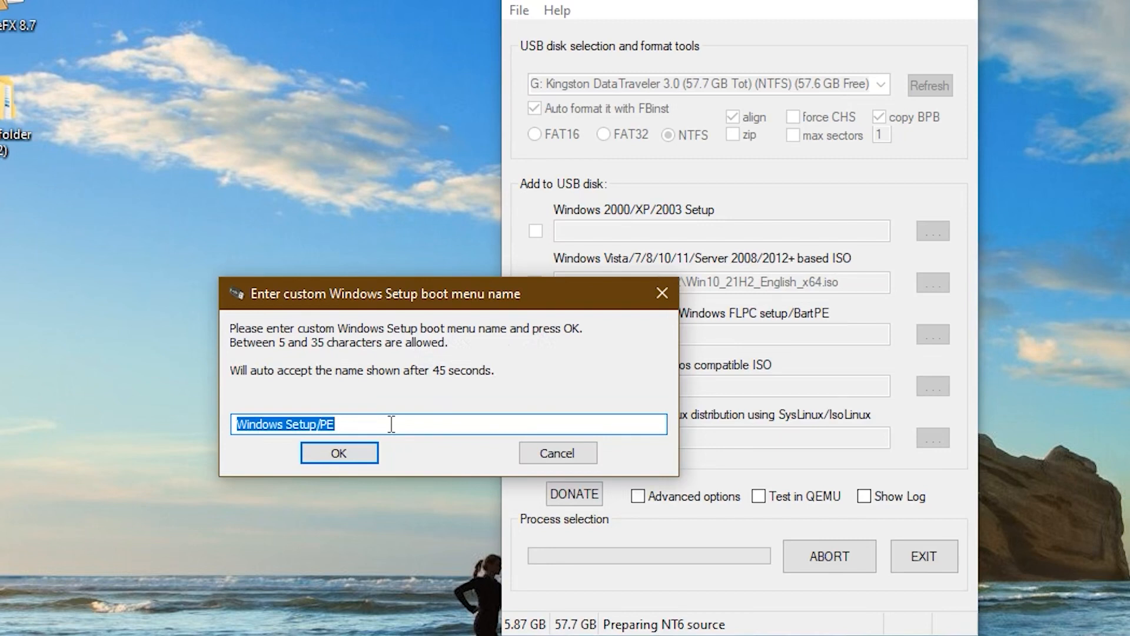
pyautogui.write('Windows')
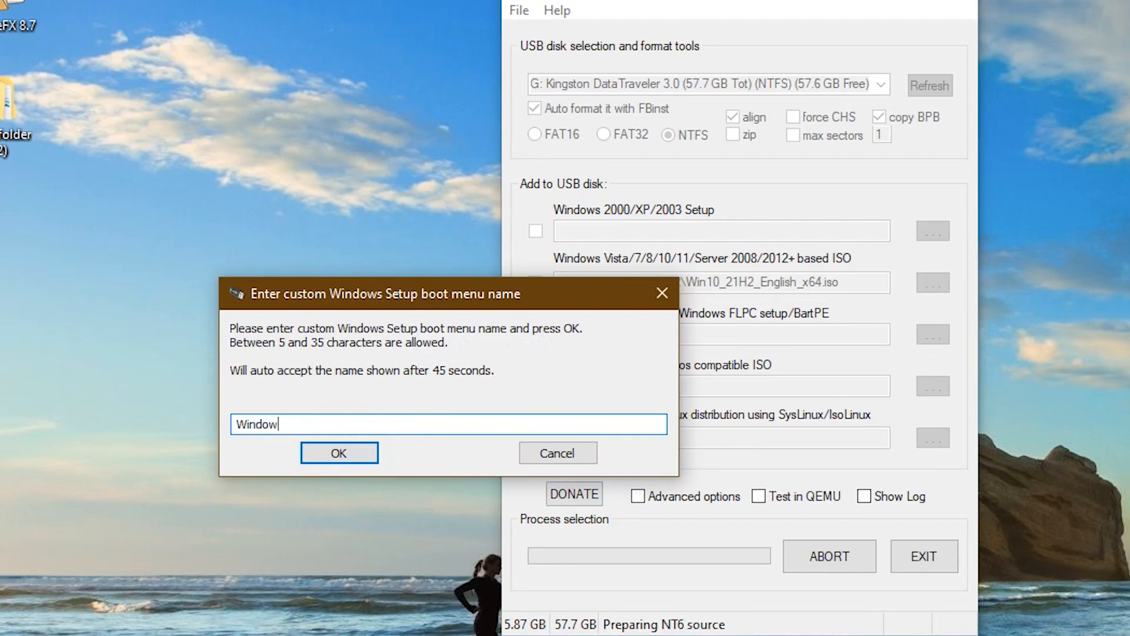
pyautogui.write('10')
pyautogui.click(340, 453)
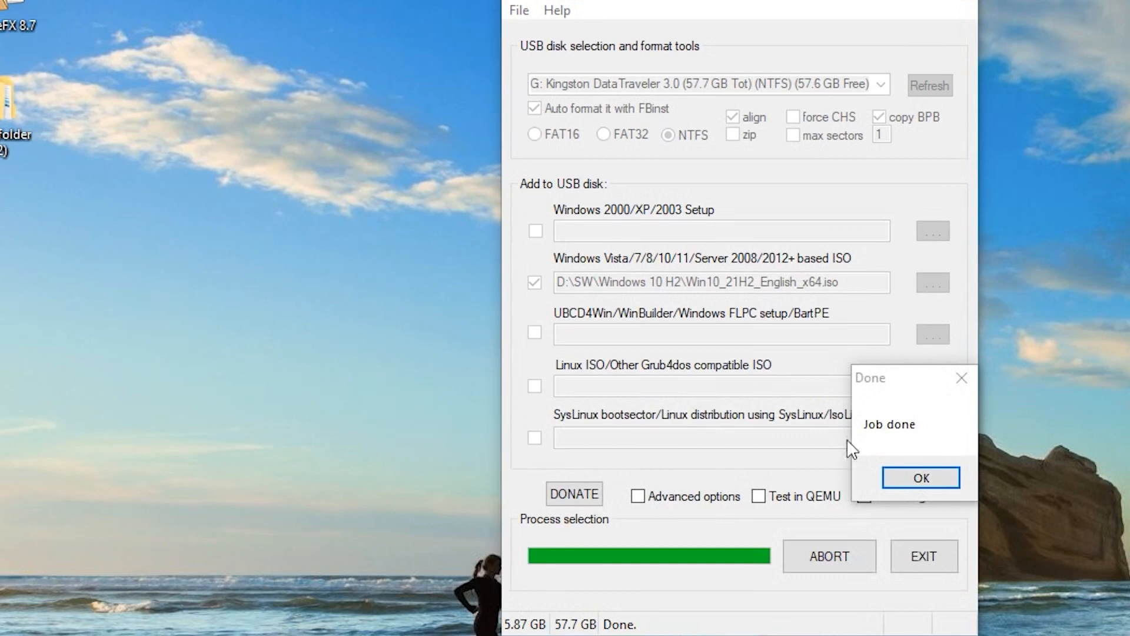
pyautogui.click(921, 477)
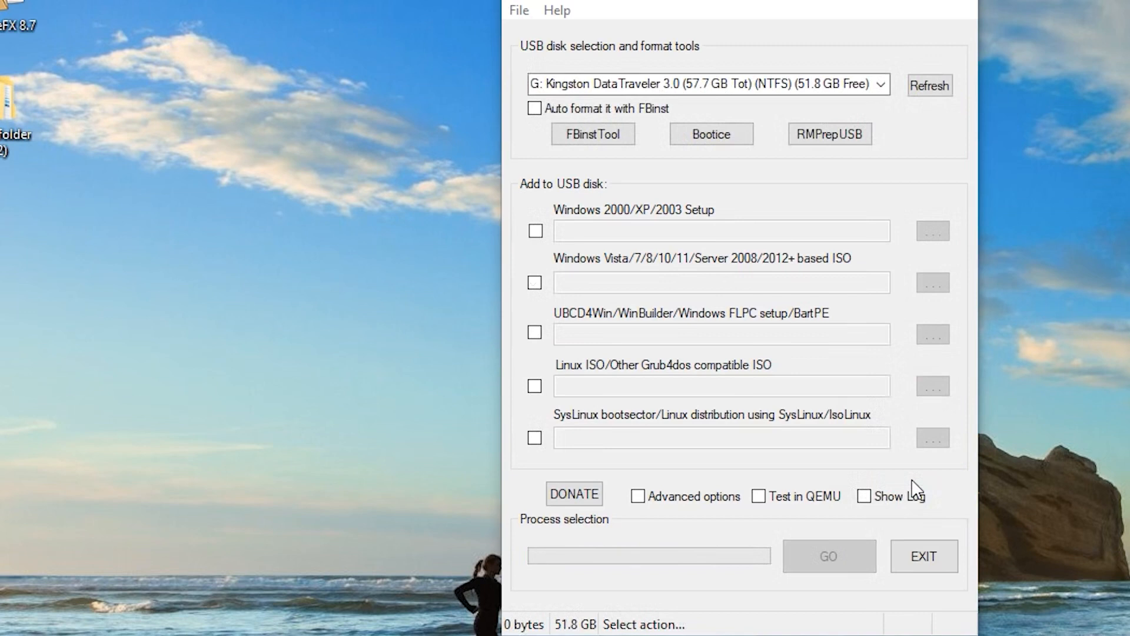
# - Enable the Linux ISO/Other Grub4dos source, select ubuntu-22.04-desktop-amd64 from D:\SW\Ubuntu Desktop 22.04 and accept the suggested boot menu name
pyautogui.click(533, 385)
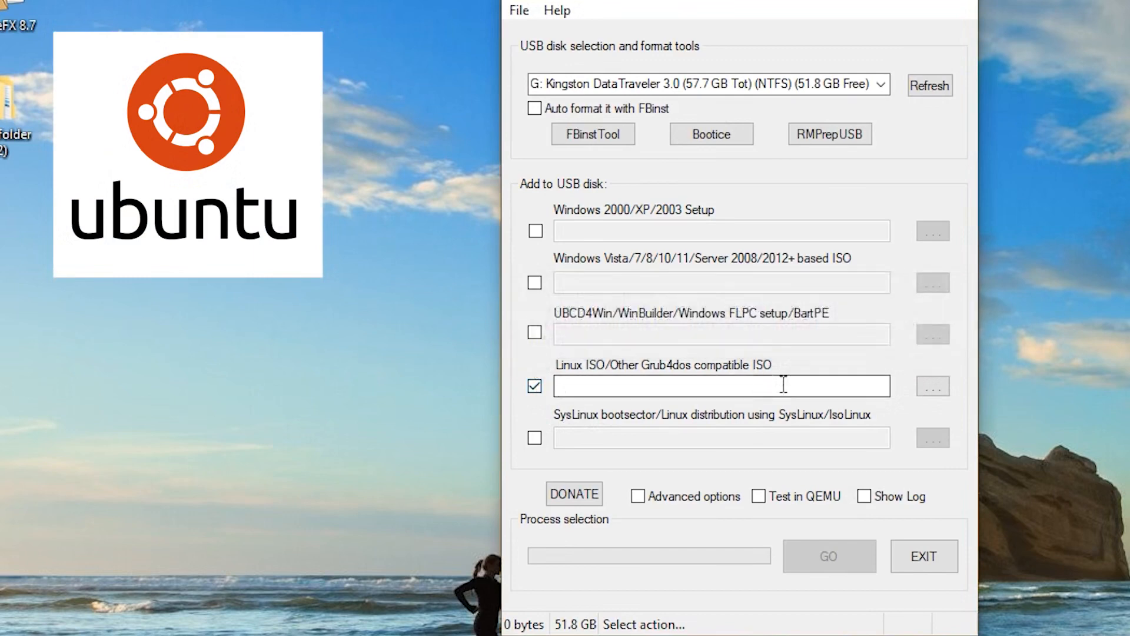
pyautogui.click(931, 385)
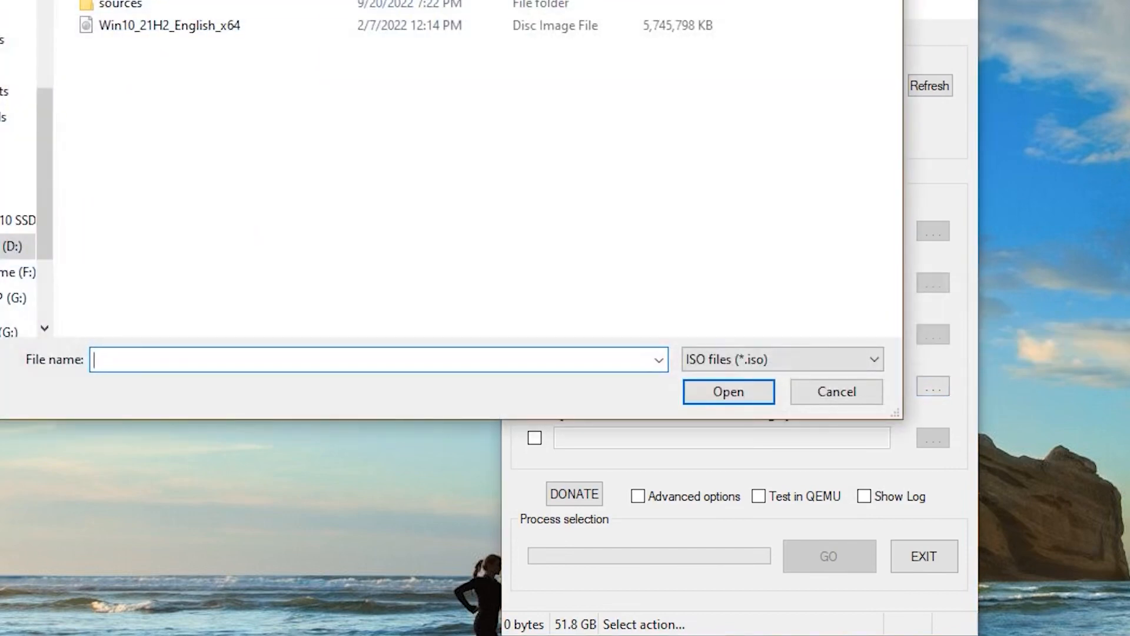
pyautogui.hotkey('alt', 'Up')
pyautogui.doubleClick(163, 257)
pyautogui.click(172, 11)
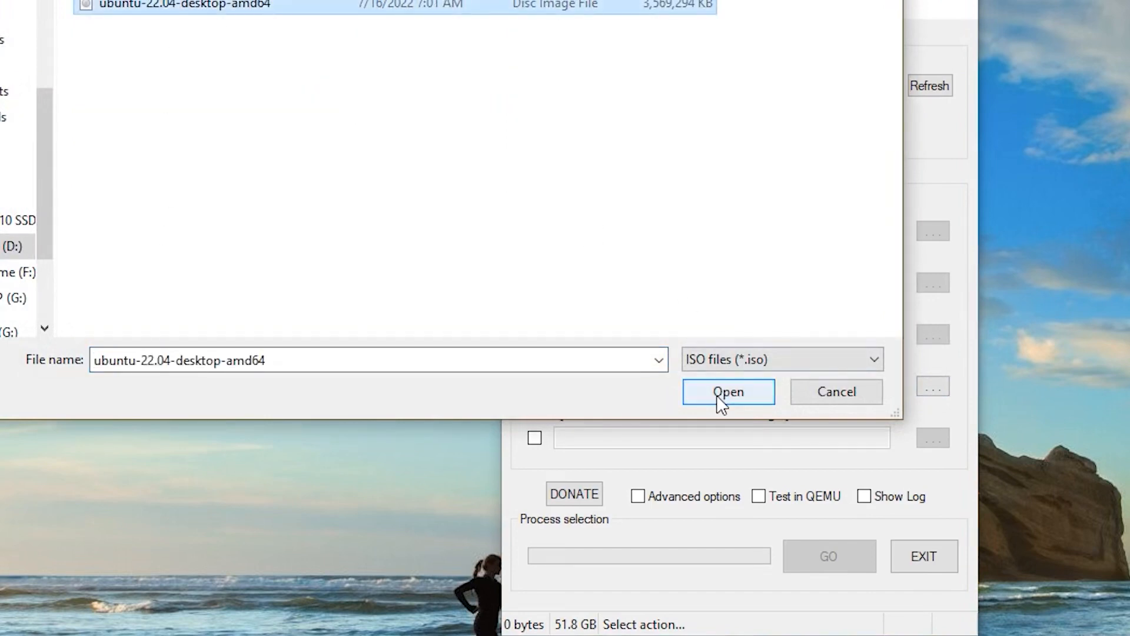
pyautogui.click(728, 392)
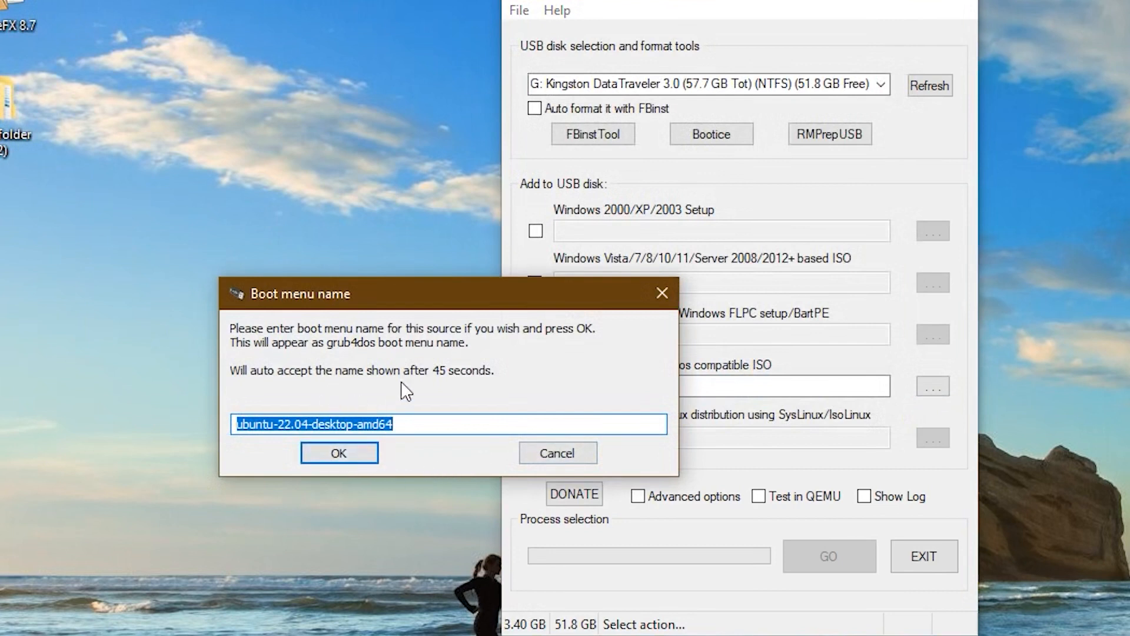
pyautogui.click(353, 459)
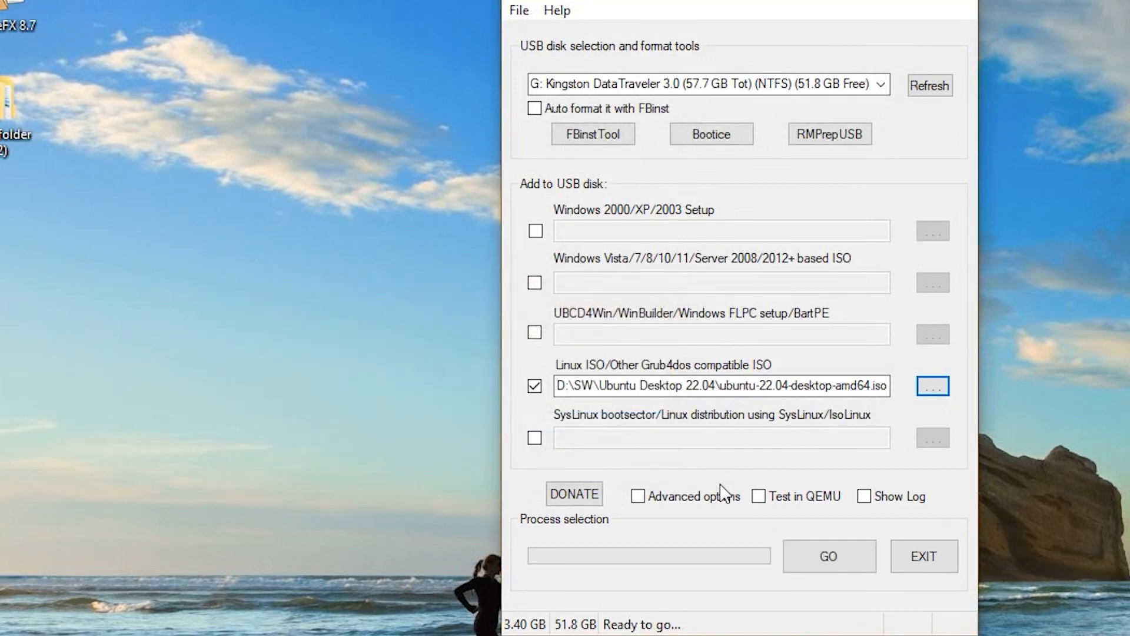
# - Enable persistence for the Linux ISO in the advanced options and write the Ubuntu source to the USB disk
pyautogui.click(654, 500)
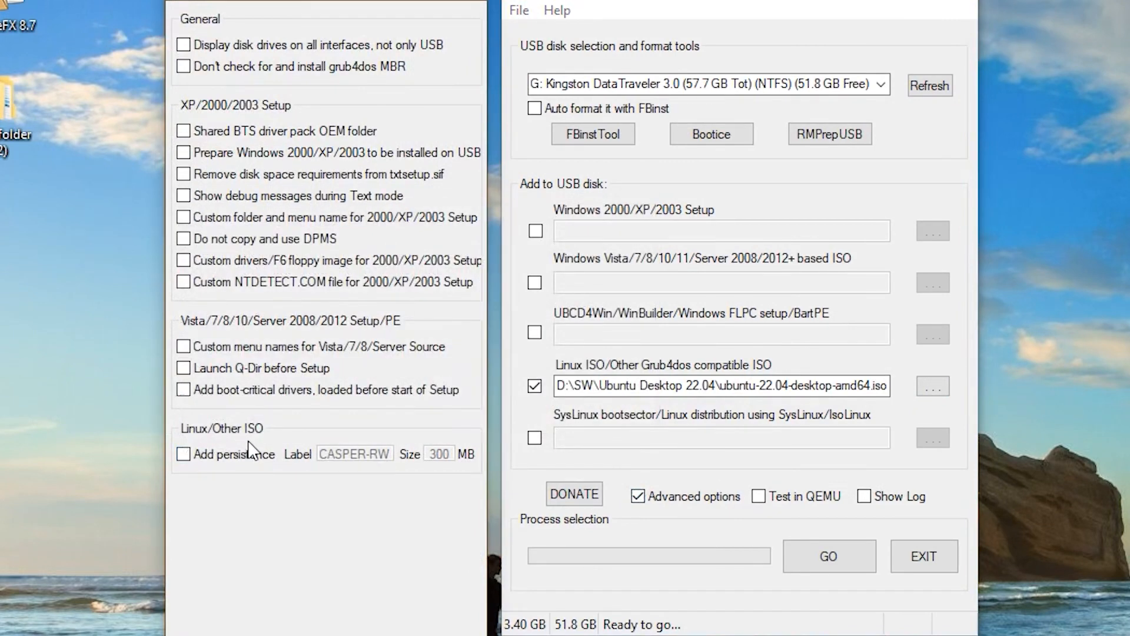
pyautogui.click(179, 457)
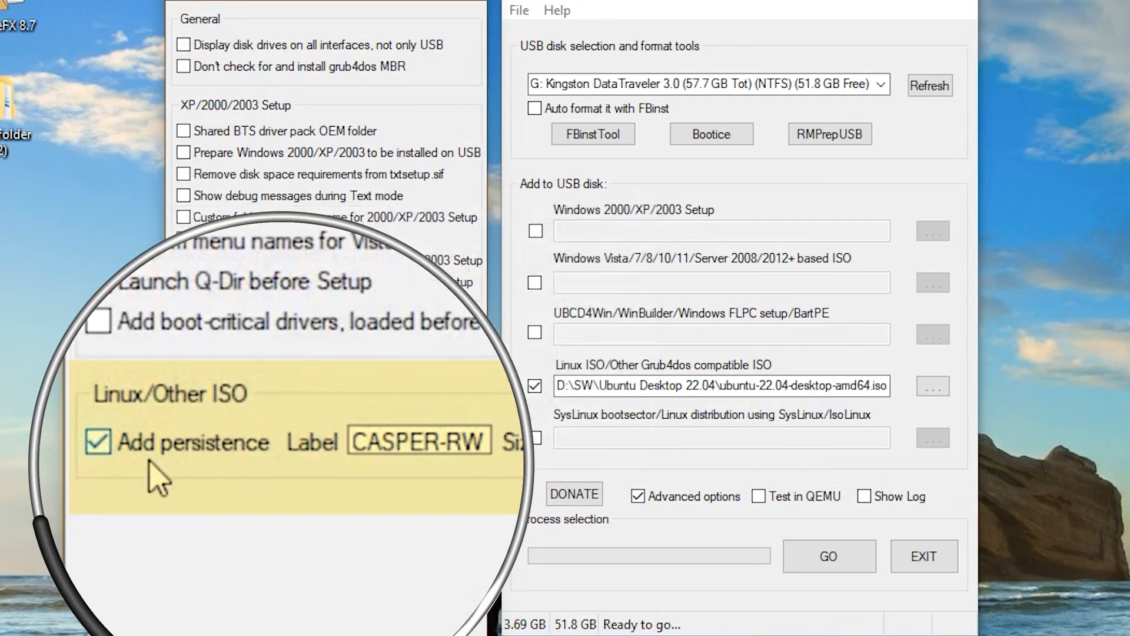
pyautogui.moveTo(155, 468)
pyautogui.click(464, 4)
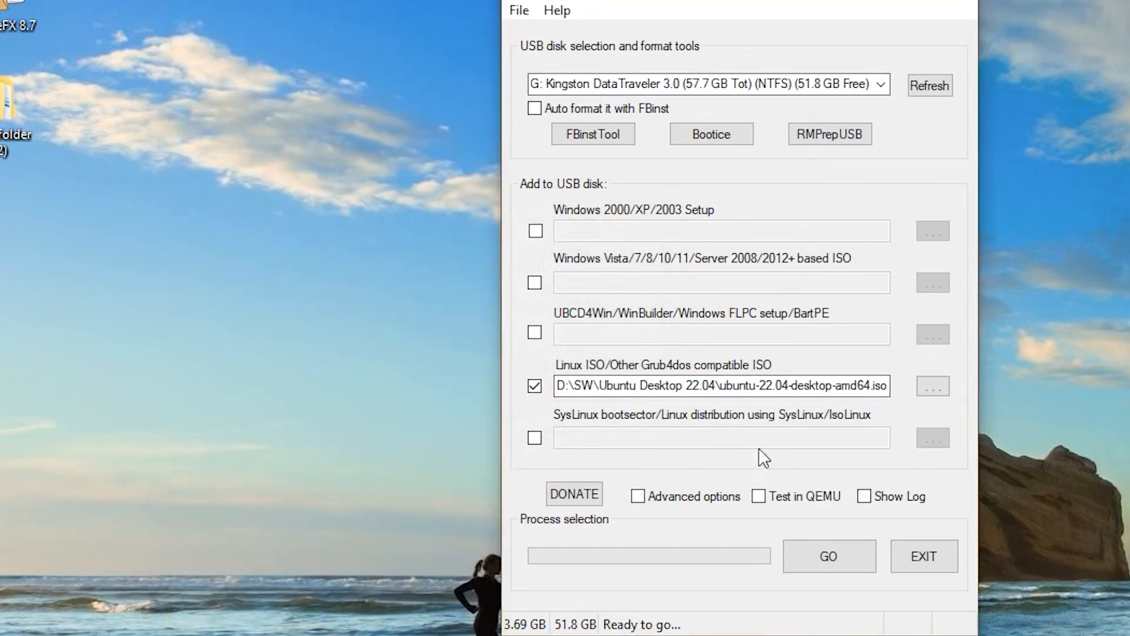
pyautogui.click(853, 571)
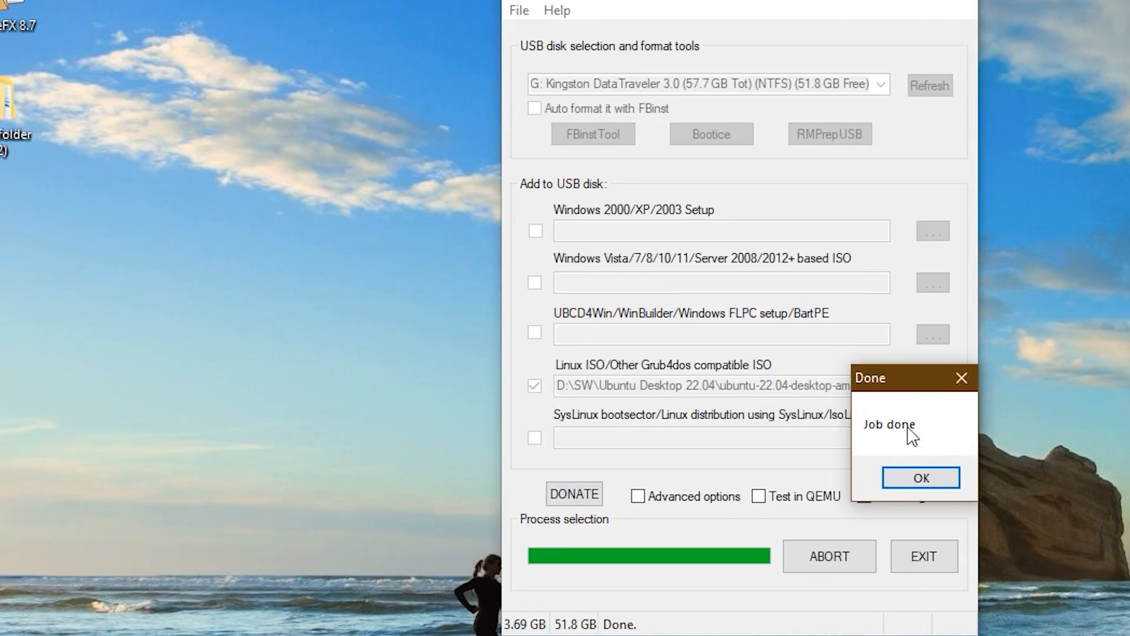
pyautogui.click(921, 485)
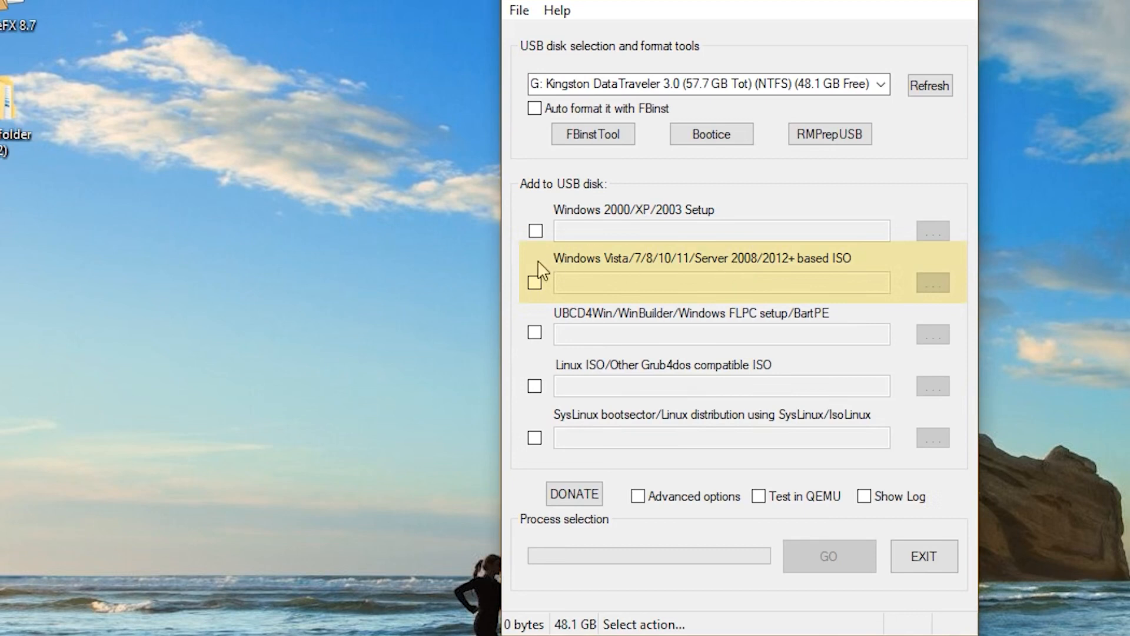
# - Enable the Windows Vista/7/8/10/11/Server 2008/2012+ source again and turn on custom menu names for Vista/7/8/Server Source in the advanced options
pyautogui.click(540, 284)
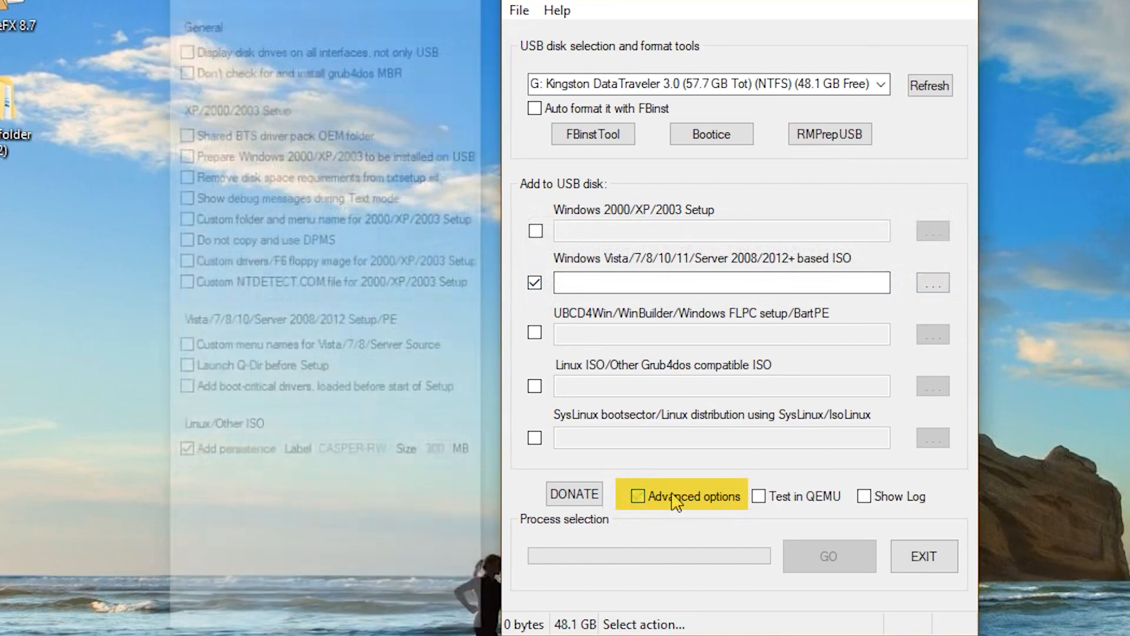
pyautogui.click(675, 502)
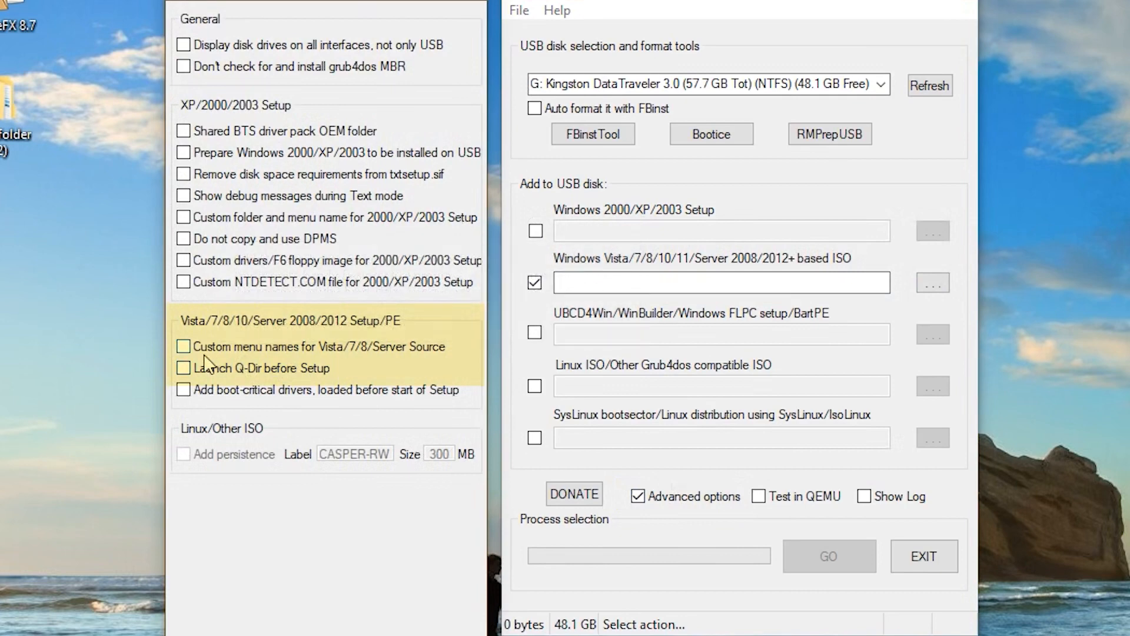
pyautogui.click(333, 342)
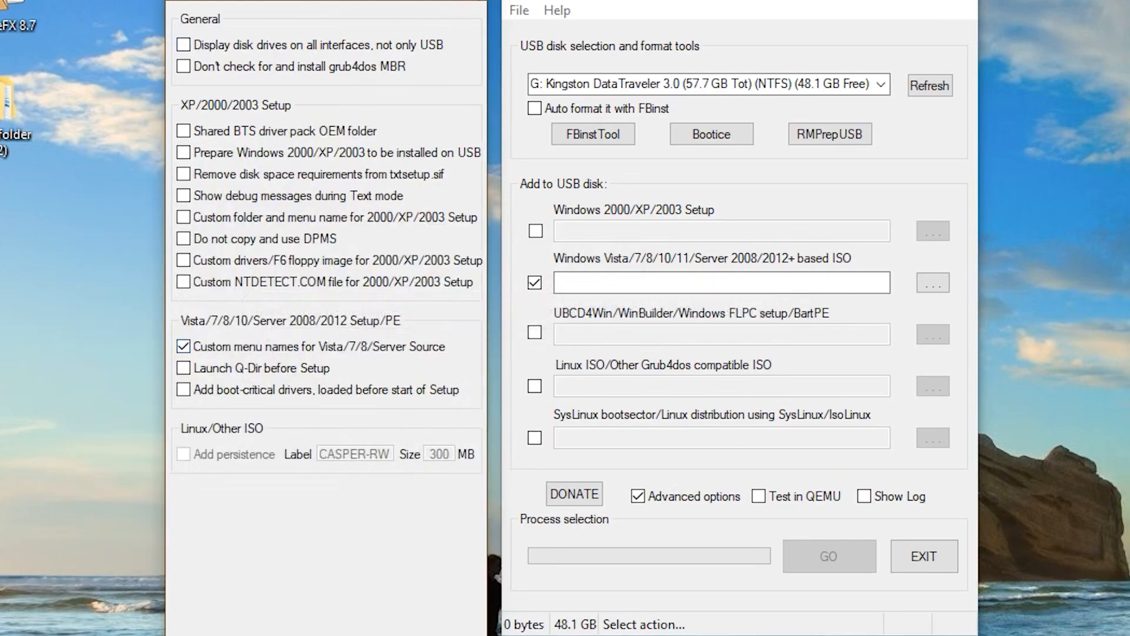
pyautogui.click(471, 0)
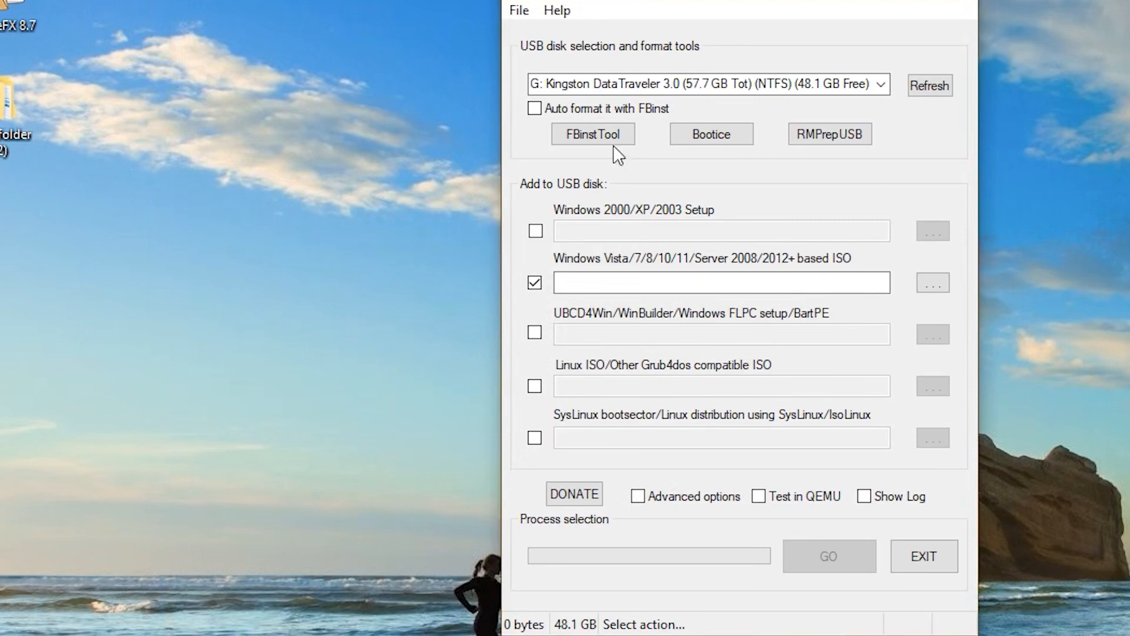
pyautogui.moveTo(641, 1); pyautogui.dragTo(664, 72)
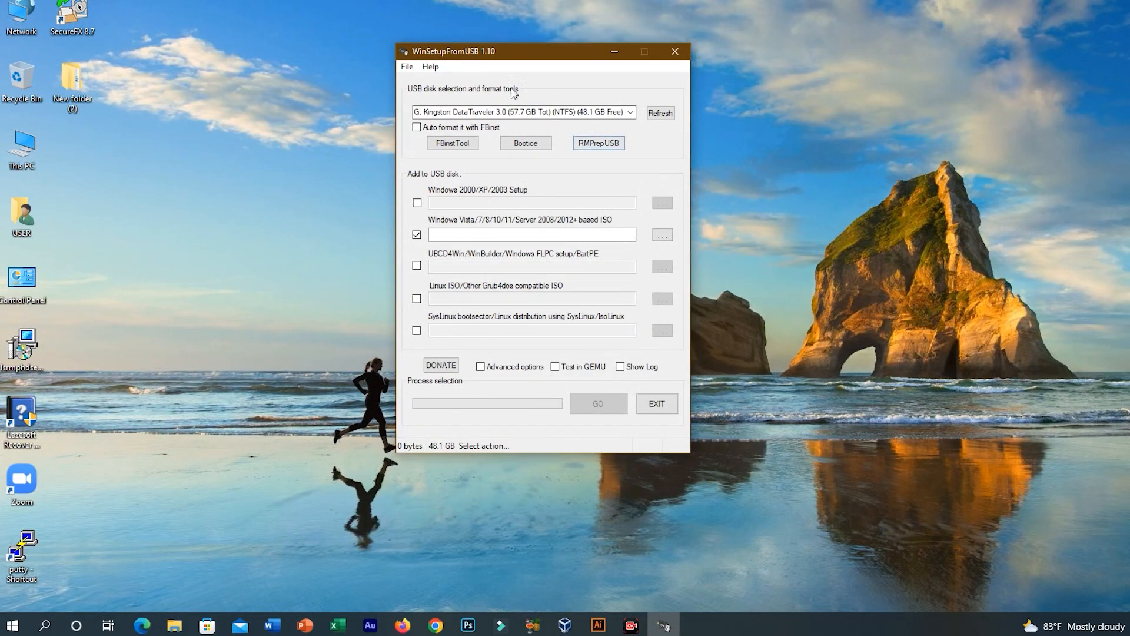
# - Exit WinSetupFromUSB and open the WINSETUP (G:) drive in File Explorer
pyautogui.click(662, 408)
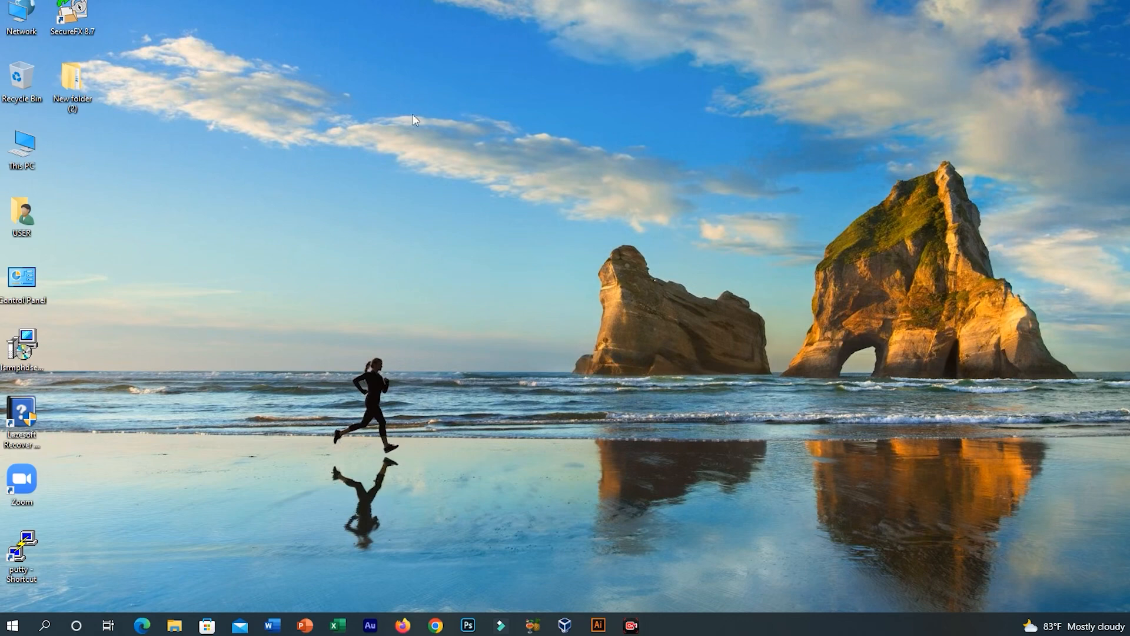
pyautogui.doubleClick(18, 138)
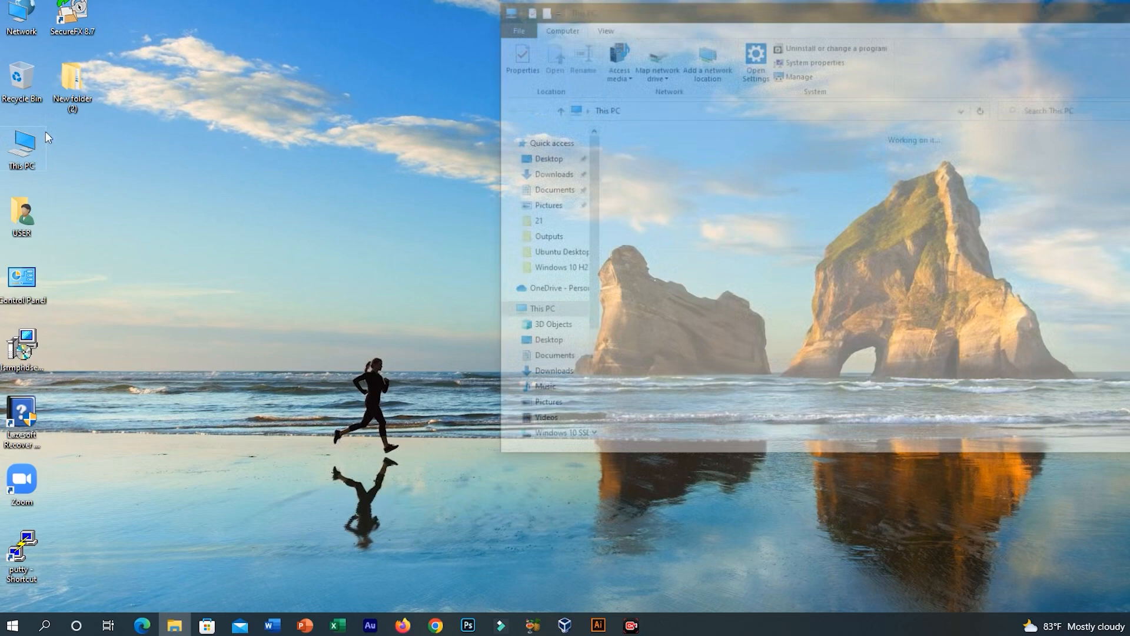
pyautogui.moveTo(716, 9); pyautogui.dragTo(608, 3)
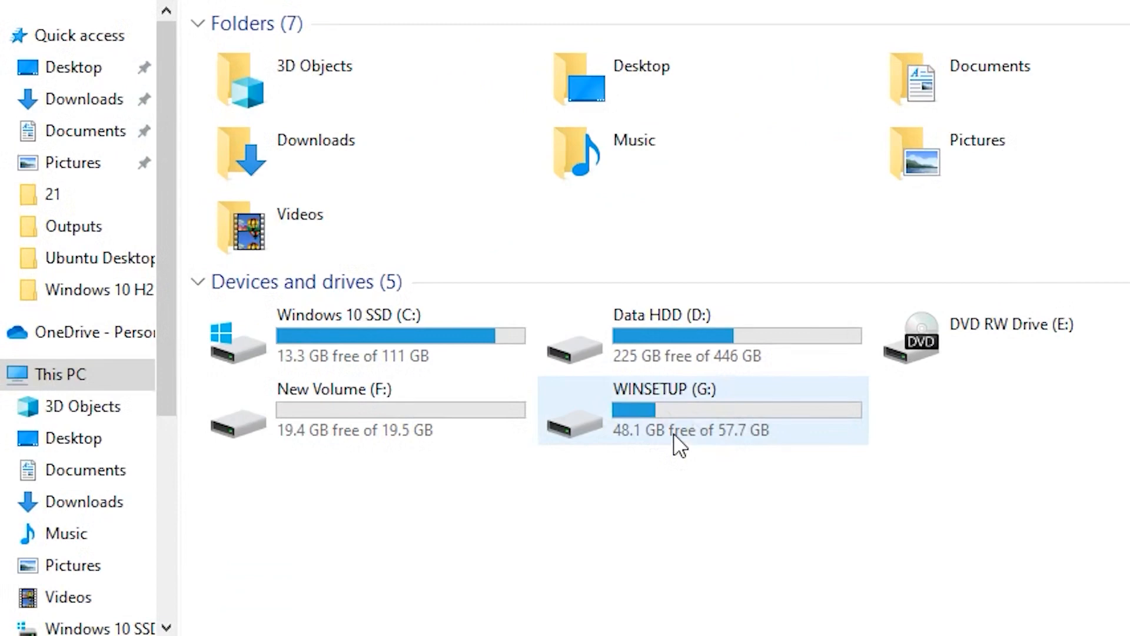
pyautogui.doubleClick(677, 446)
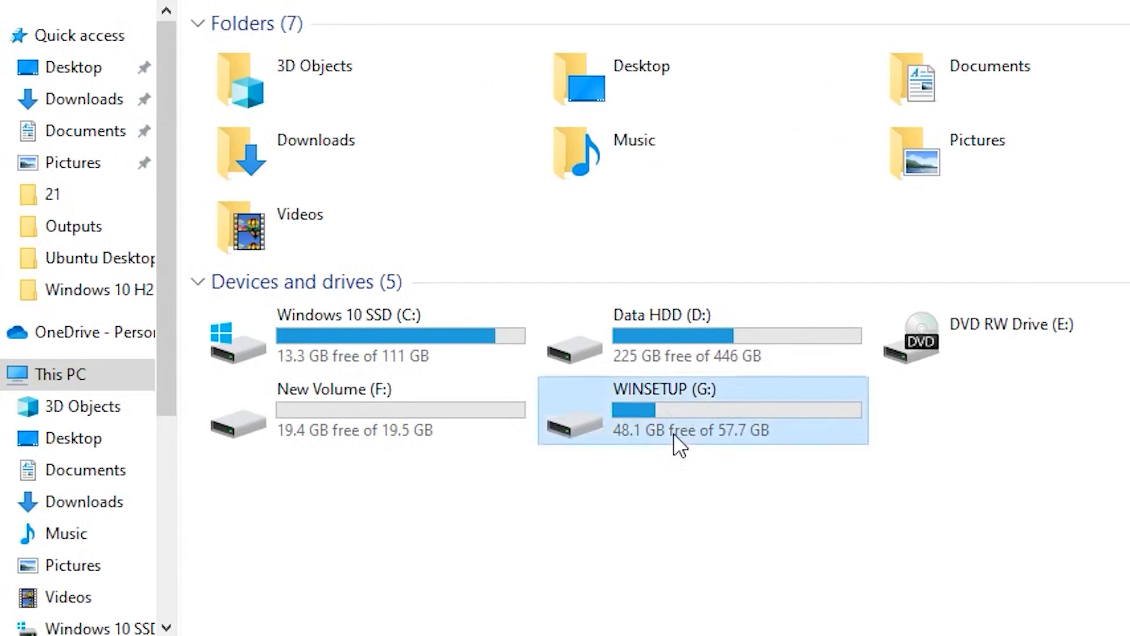
pyautogui.moveTo(549, 539); pyautogui.dragTo(295, 89)
pyautogui.click(482, 496)
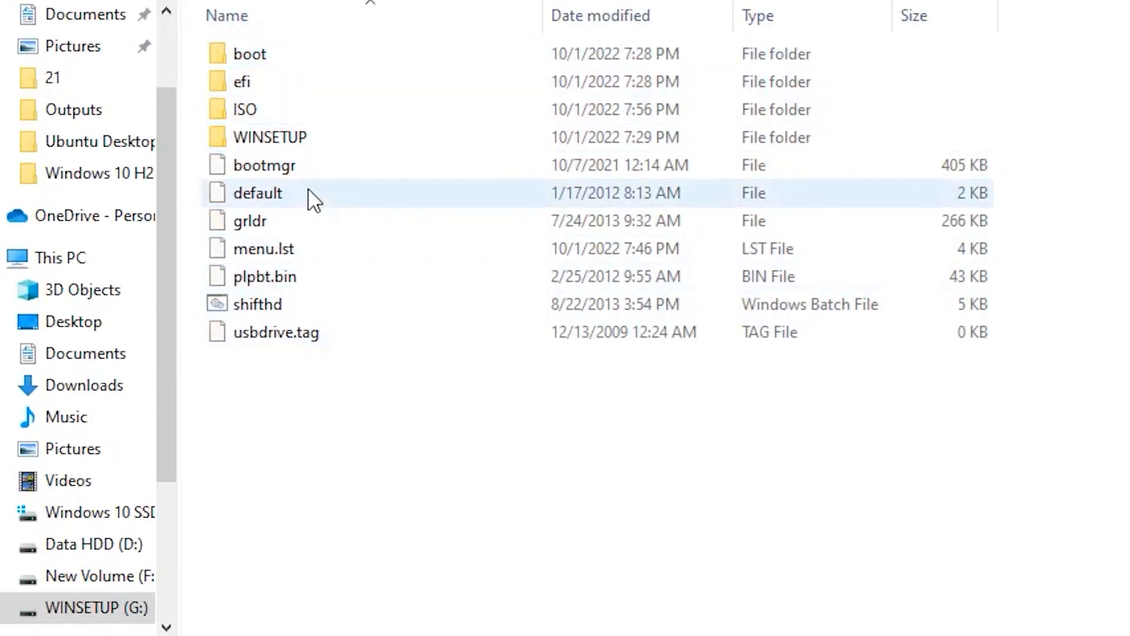
# - Examine the contents of the ISO and WINSETUP folders on the USB drive
pyautogui.doubleClick(252, 109)
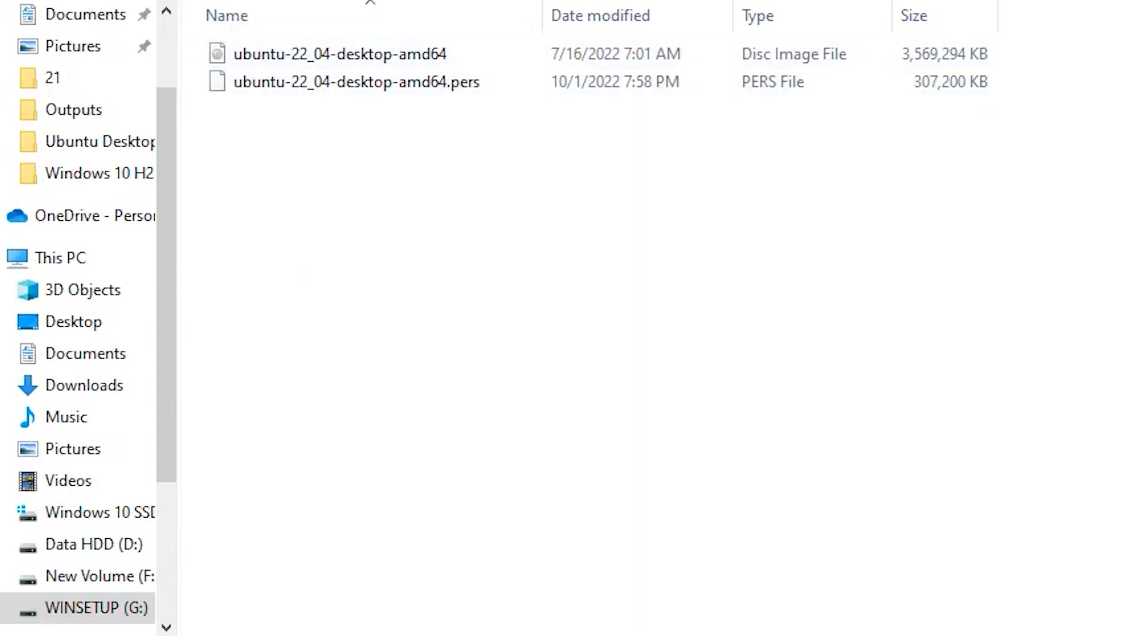
pyautogui.hotkey('alt', 'Left')
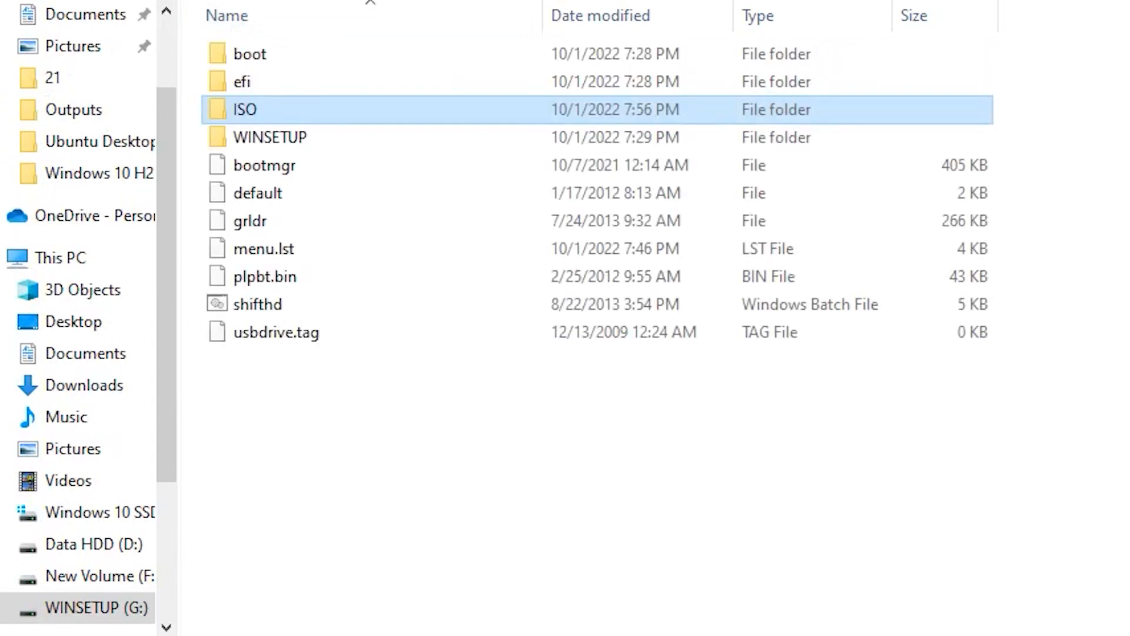
pyautogui.doubleClick(316, 137)
pyautogui.click(287, 93)
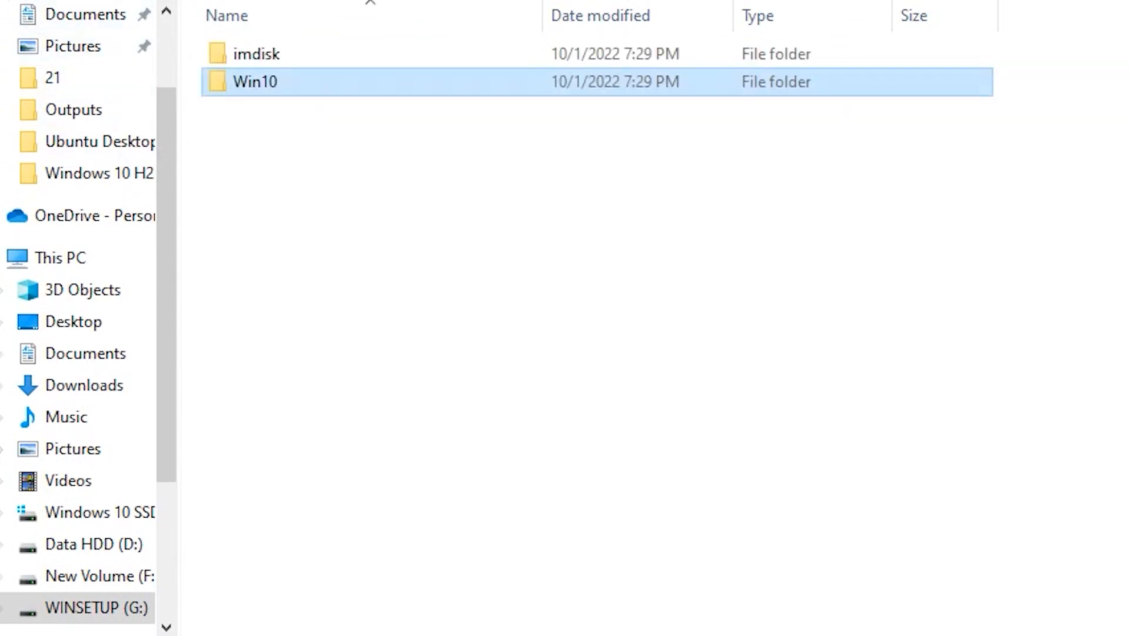
pyautogui.hotkey('alt', 'Left')
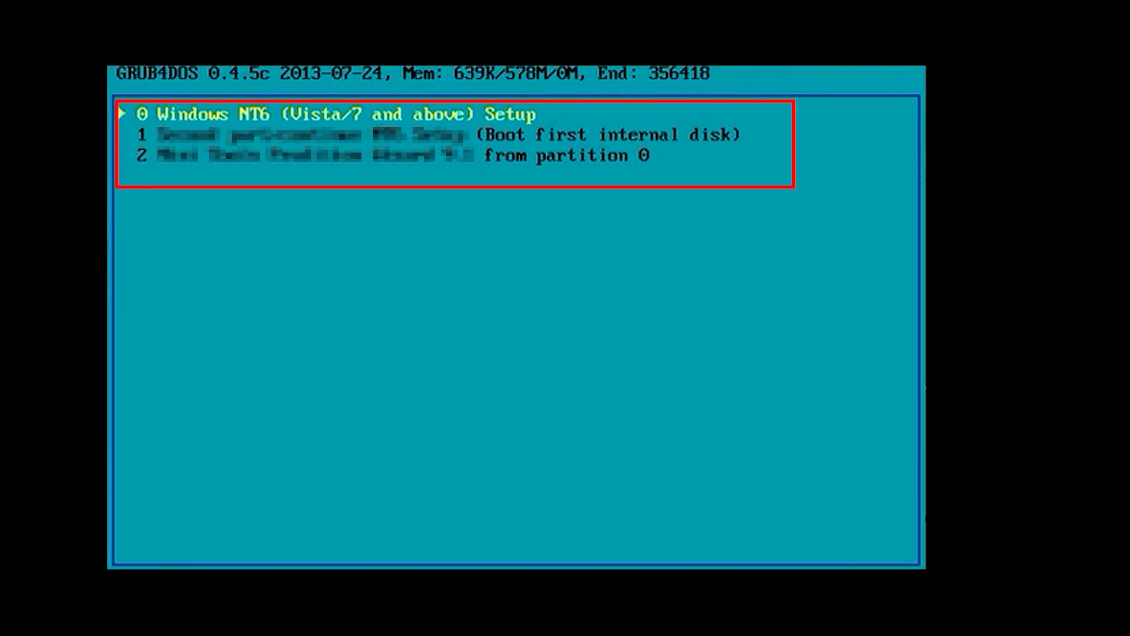
# - Start the Windows NT6 (Vista/7 and above) Setup entry from the GRUB4DOS boot menu
pyautogui.press('Return')
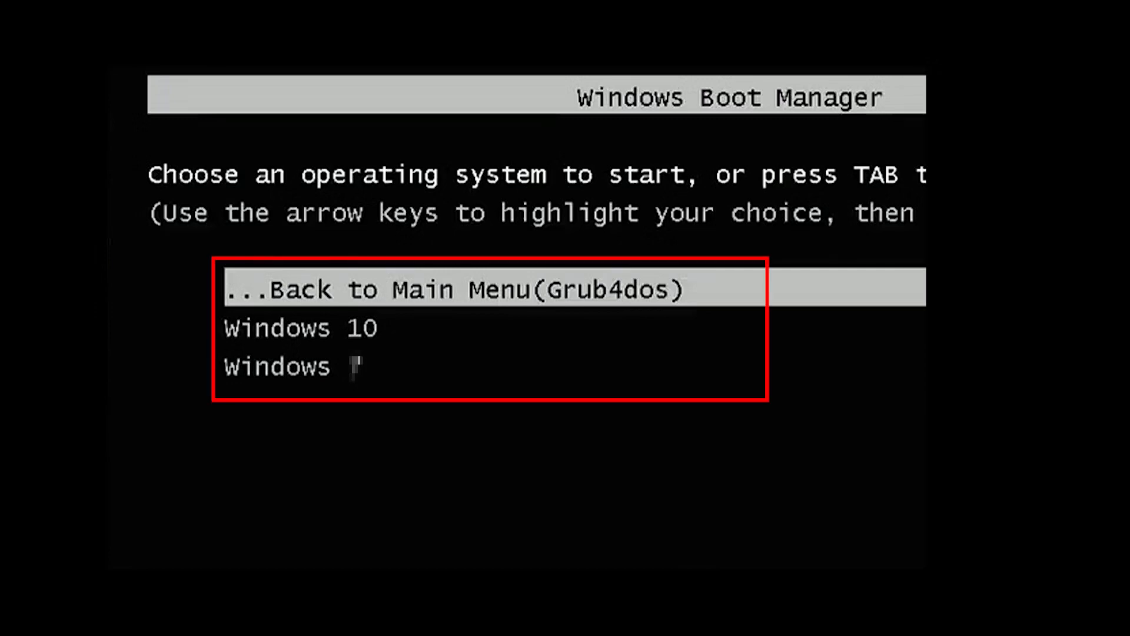
pyautogui.press('Down')
pyautogui.press('Down')
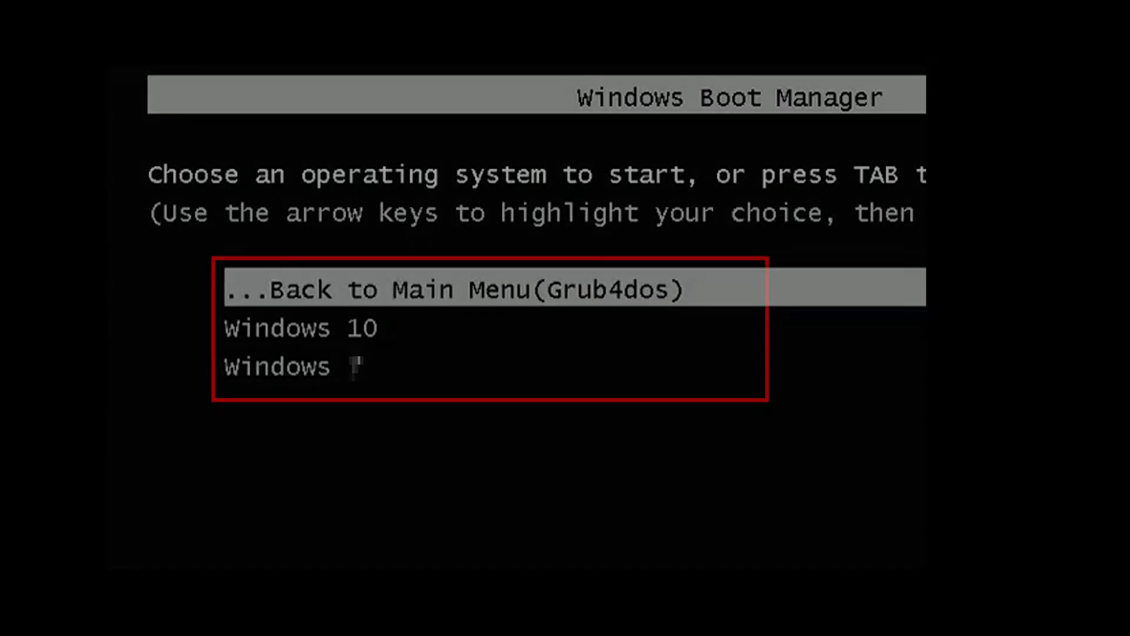